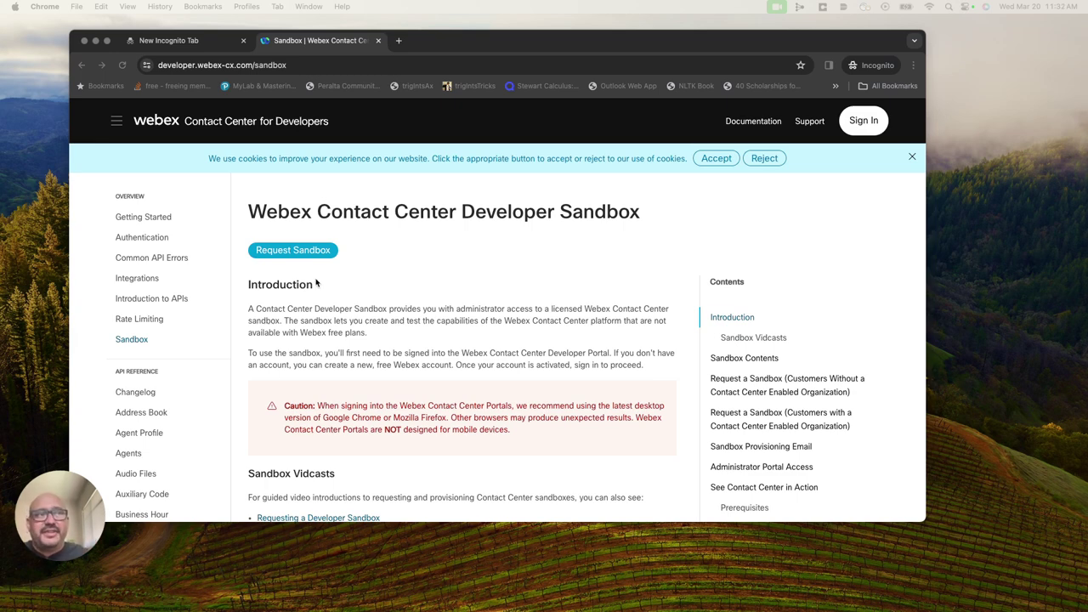
Load admin.webex.com in the blank incognito tab.
{"action": "left_click", "coordinate": [219, 38]}
{"action": "type", "text": "ad"}
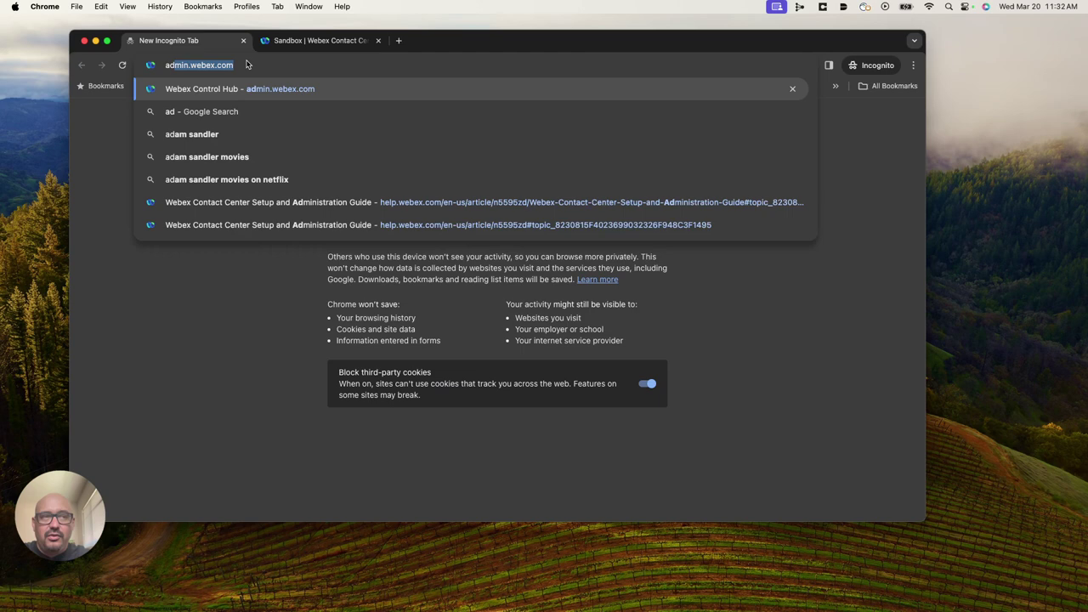
{"action": "type", "text": "min.webex.com"}
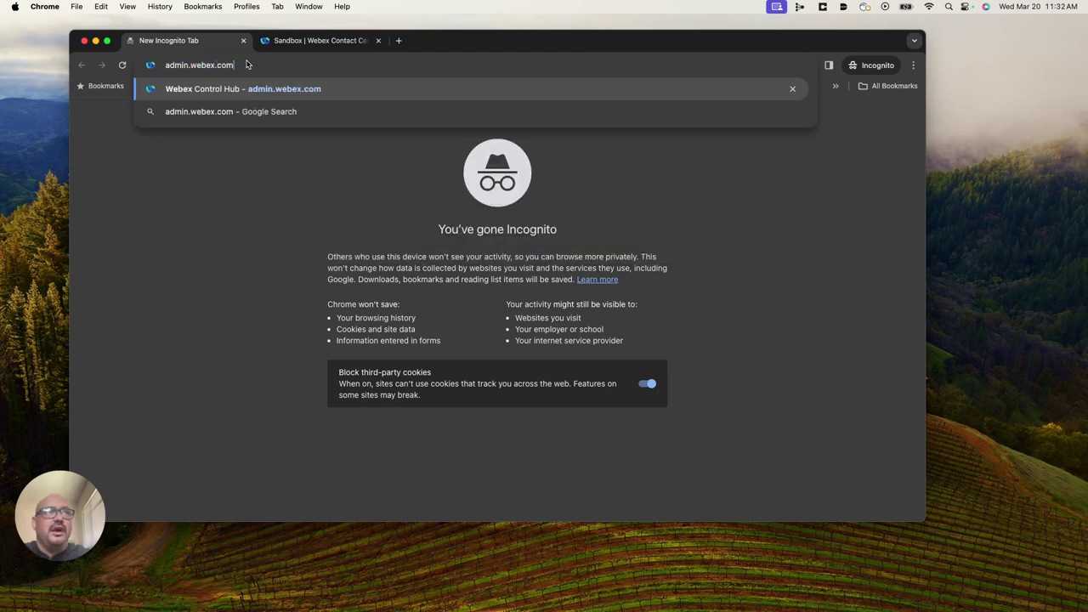
{"action": "key", "text": "Return"}
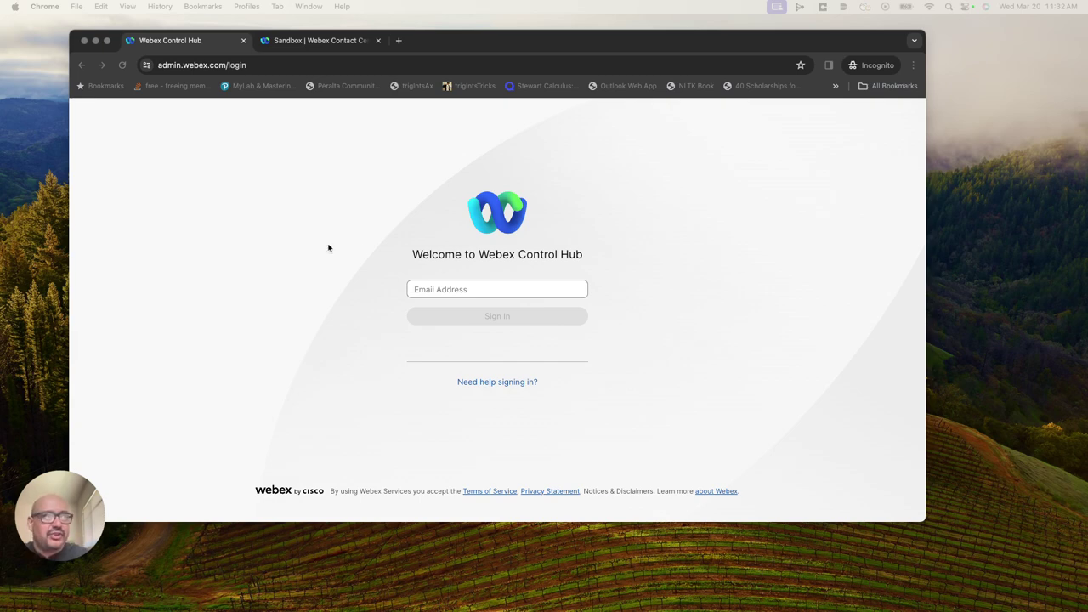
Sign in to Control Hub with the pasted administrator e-mail and password.
{"action": "left_click", "coordinate": [448, 289]}
{"action": "key", "text": "super+v"}
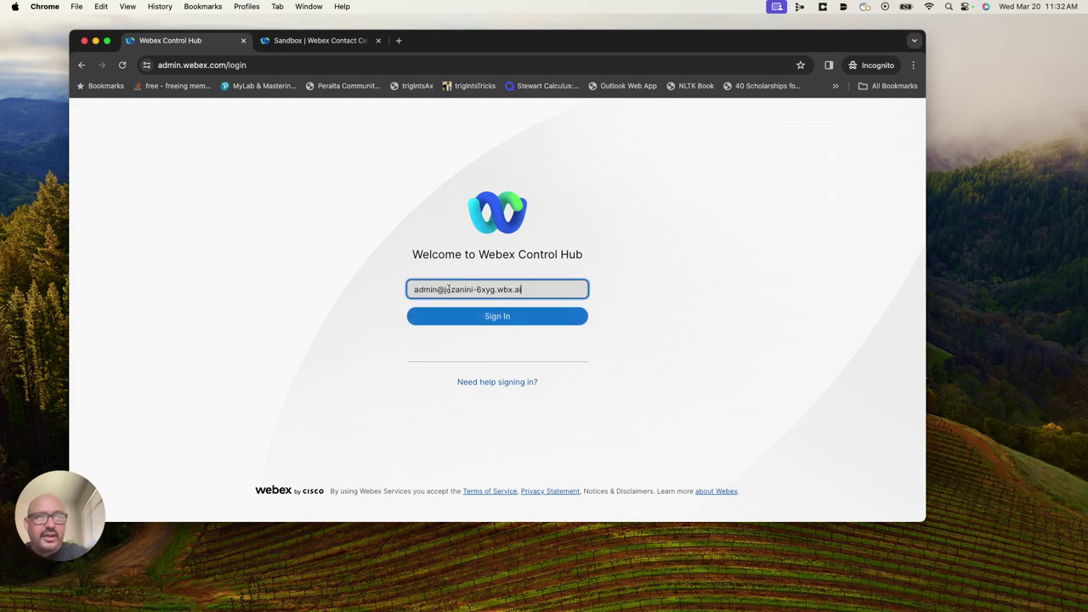
{"action": "left_click", "coordinate": [498, 317]}
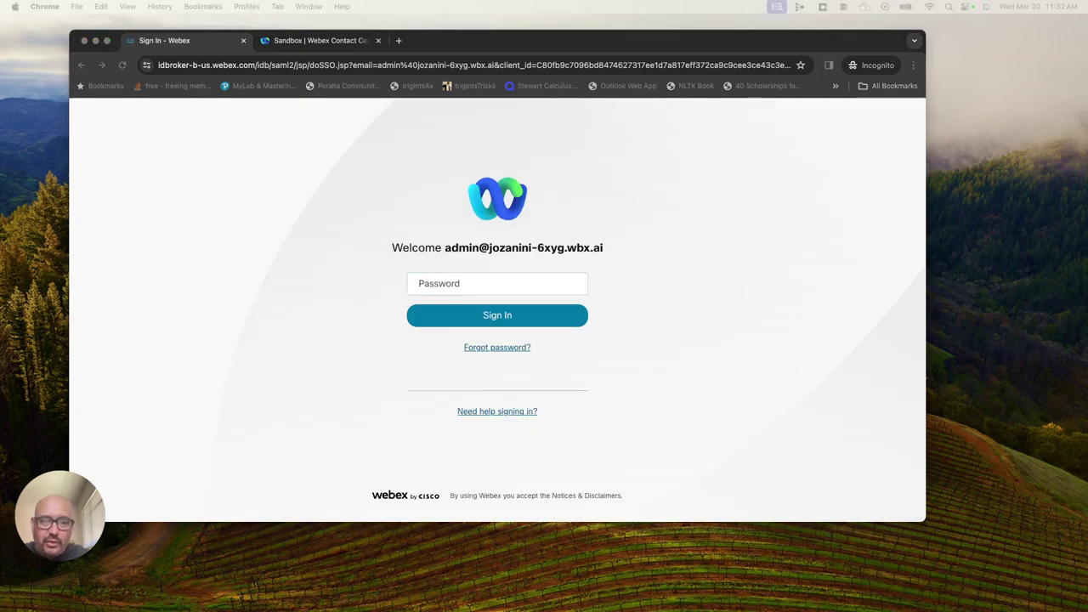
{"action": "left_click", "coordinate": [450, 284]}
{"action": "key", "text": "super+v"}
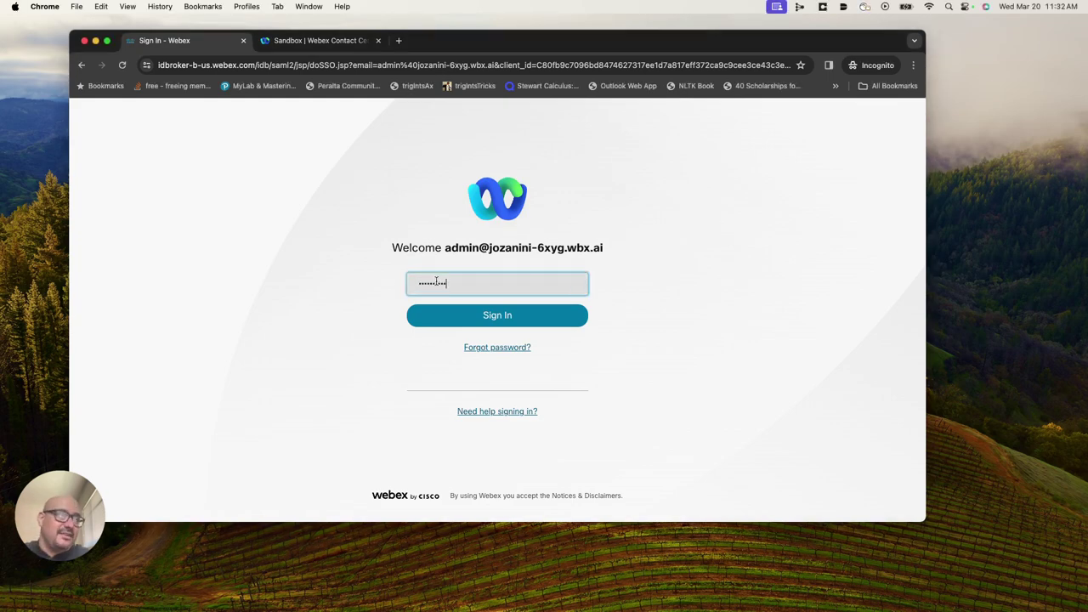
{"action": "left_click", "coordinate": [489, 319]}
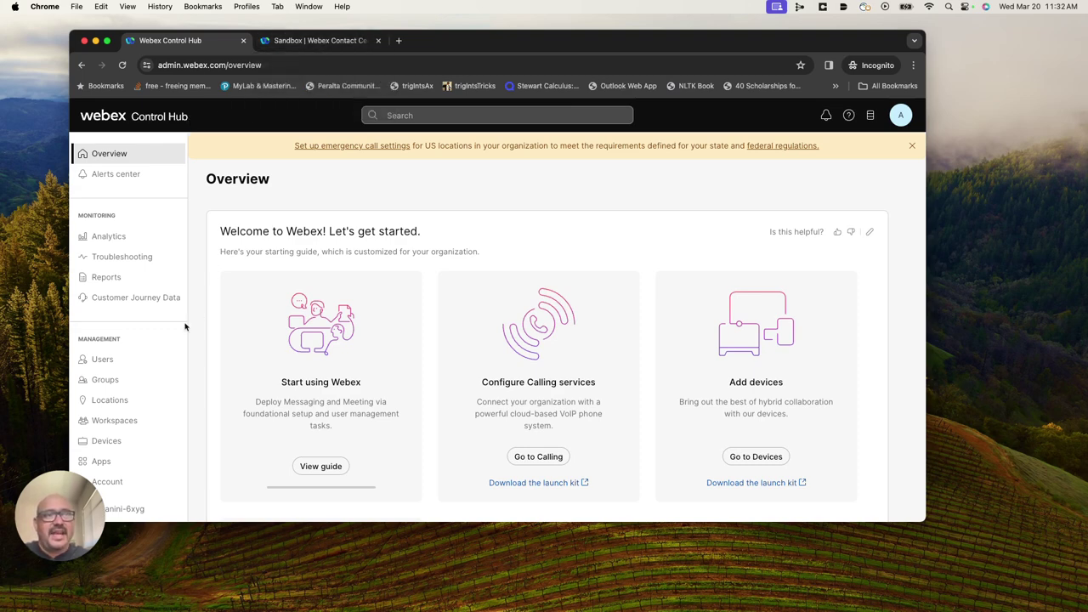
Open the Users page listing the organization's 4 users.
{"action": "left_click", "coordinate": [101, 360]}
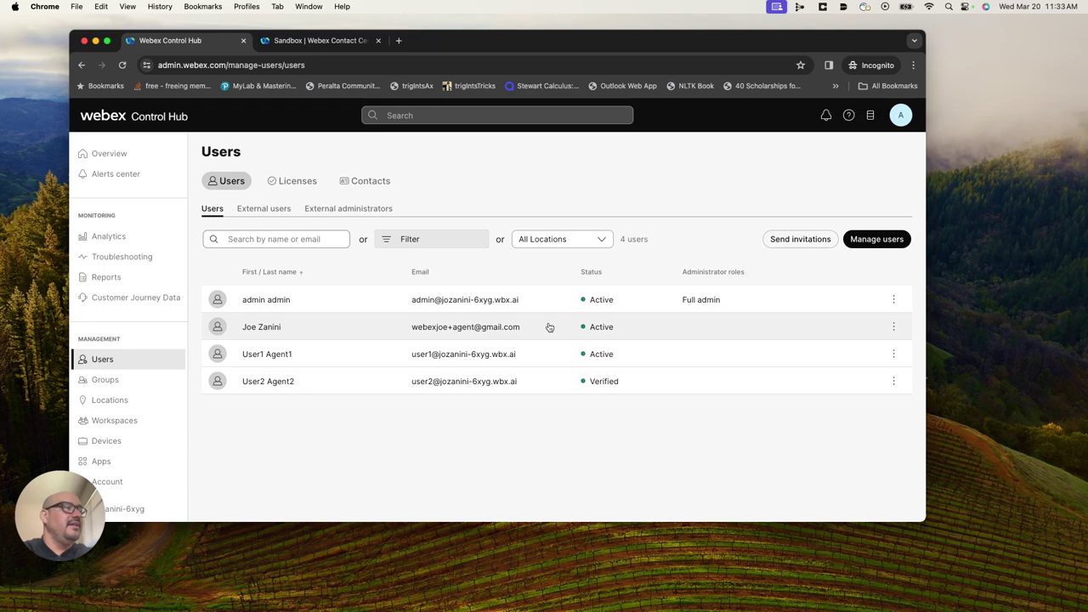
Manually add one new user with first name, last name and e-mail address filled in.
{"action": "left_click", "coordinate": [876, 241]}
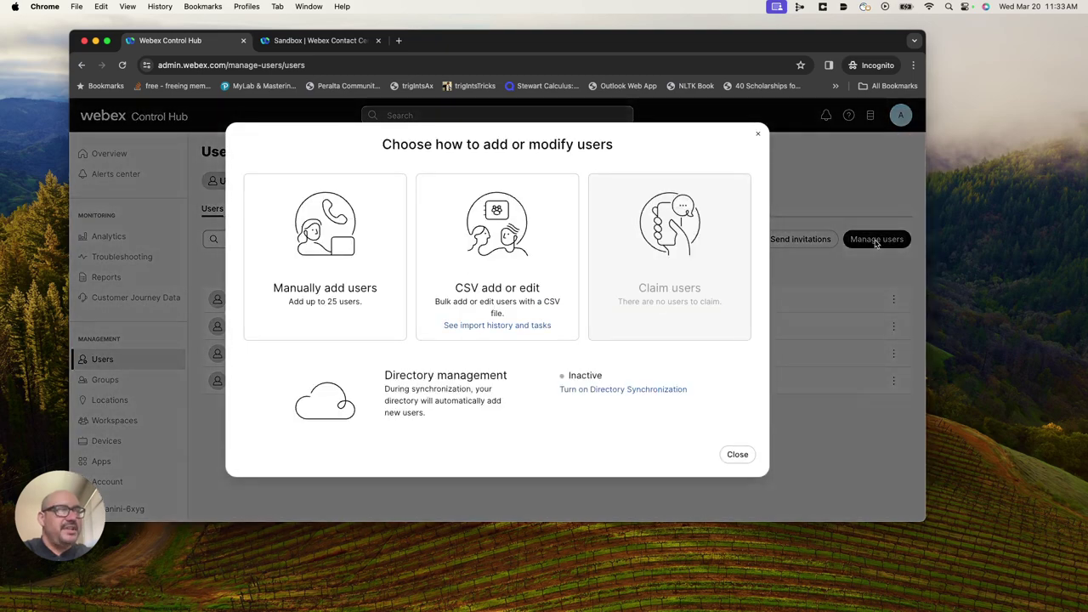
{"action": "left_click", "coordinate": [298, 283]}
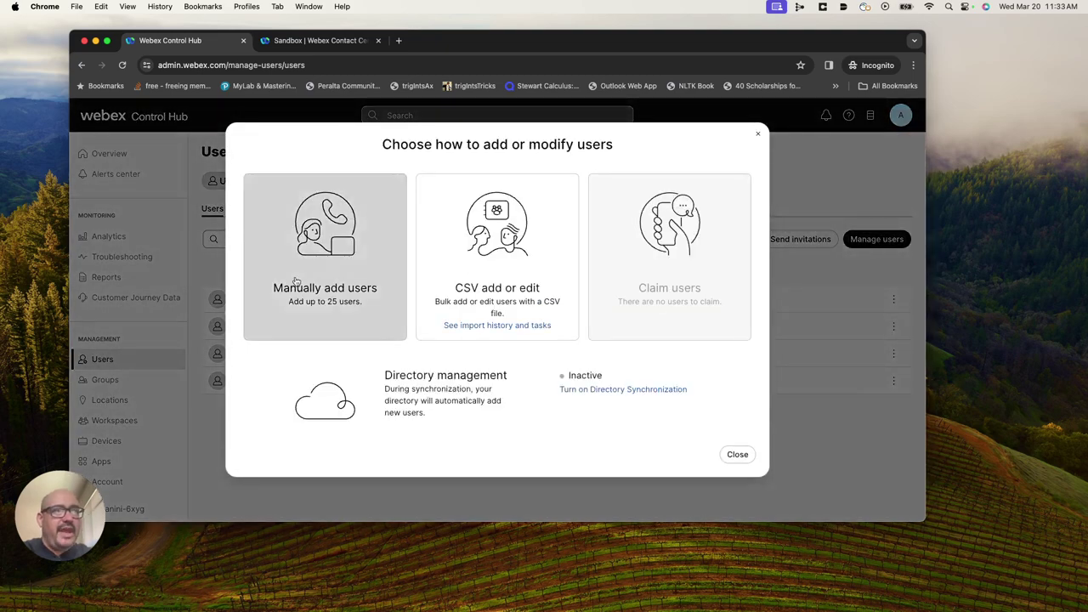
{"action": "left_click", "coordinate": [269, 318]}
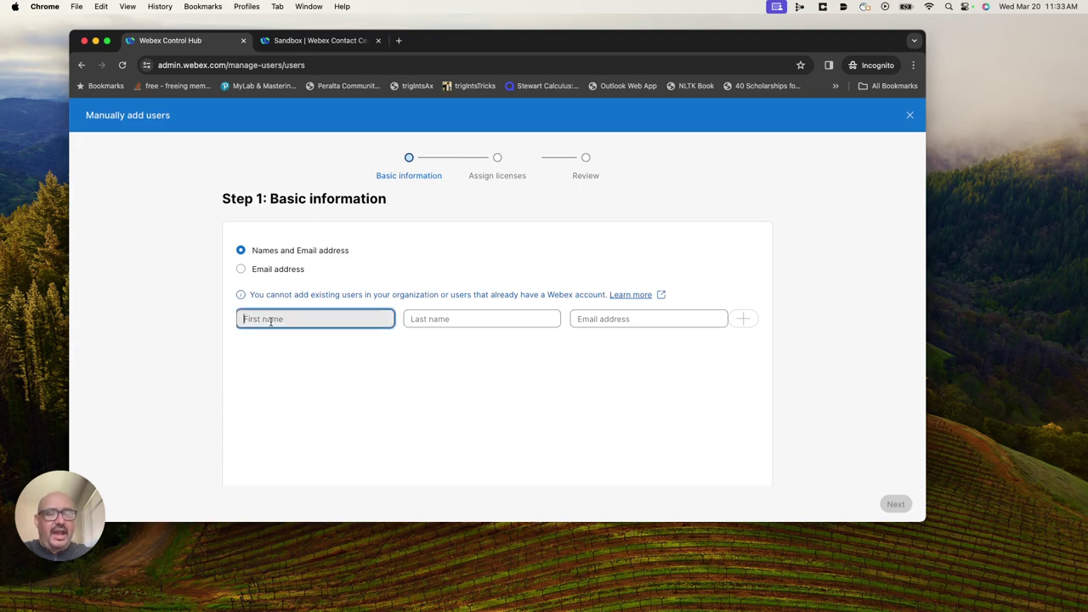
{"action": "key", "text": "Tab"}
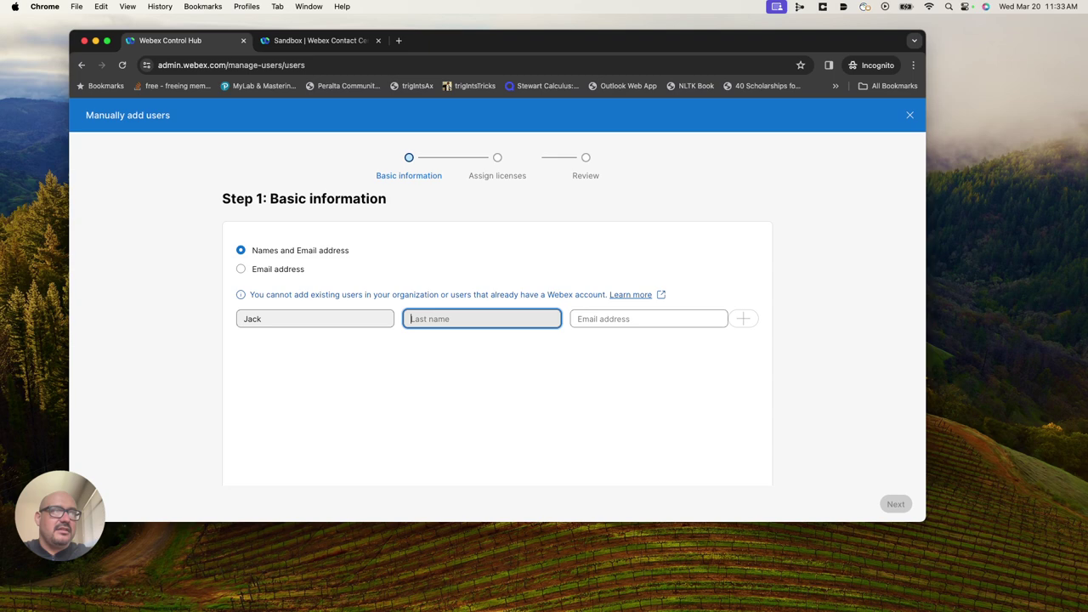
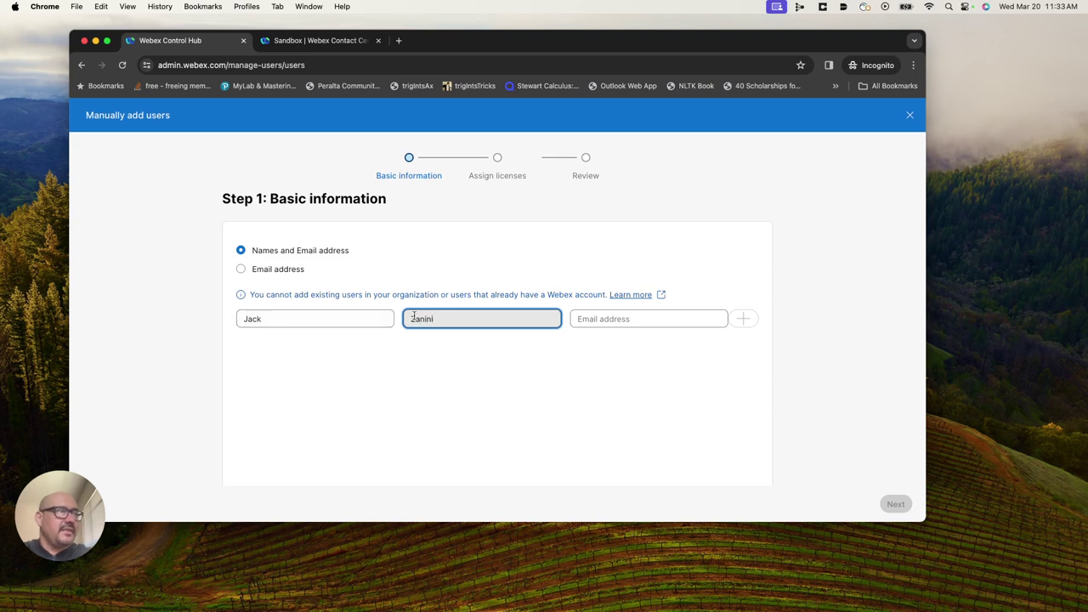
{"action": "left_click", "coordinate": [619, 318]}
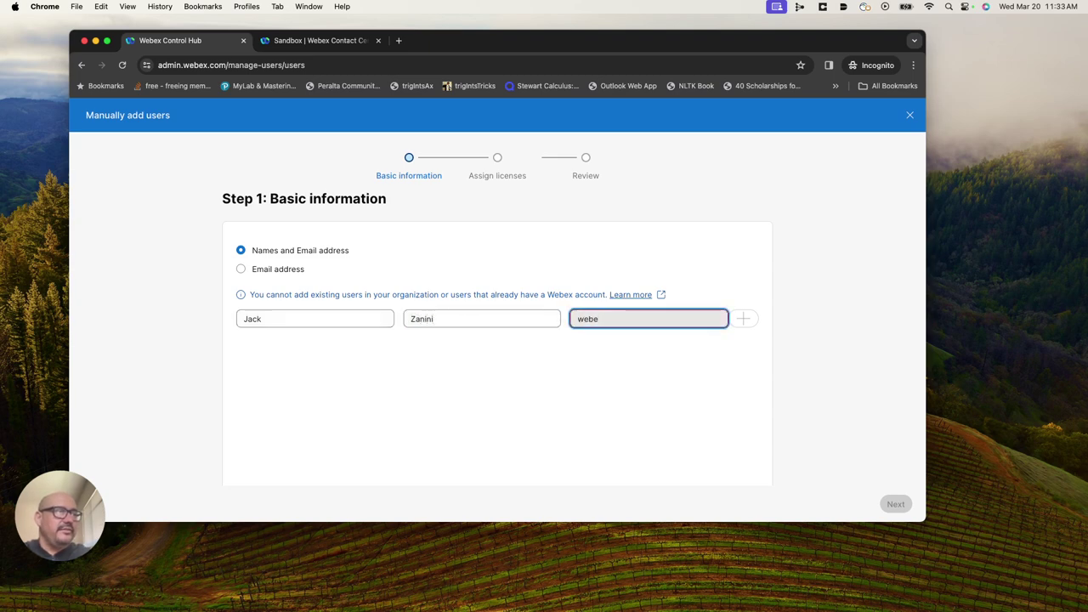
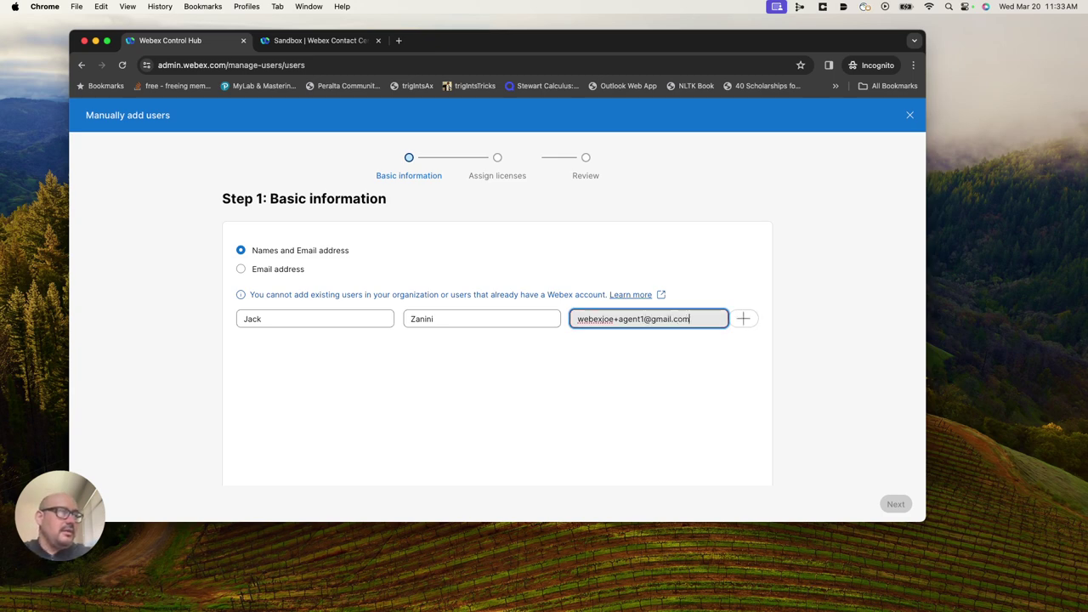
{"action": "left_click", "coordinate": [743, 319]}
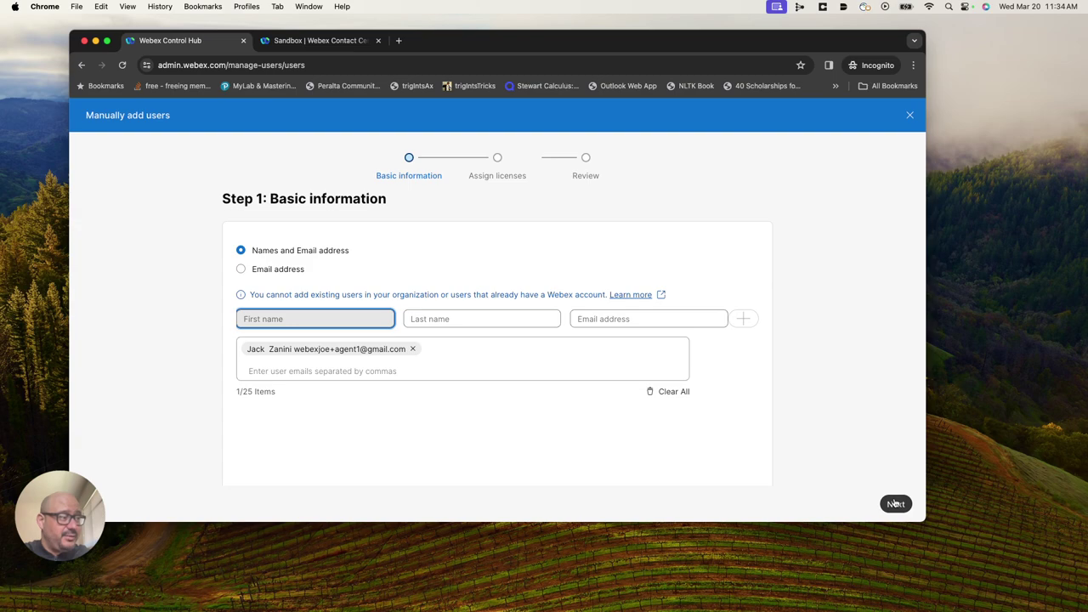
License the user for Webex Calling Professional and Contact Center Premium Agent.
{"action": "left_click", "coordinate": [895, 504]}
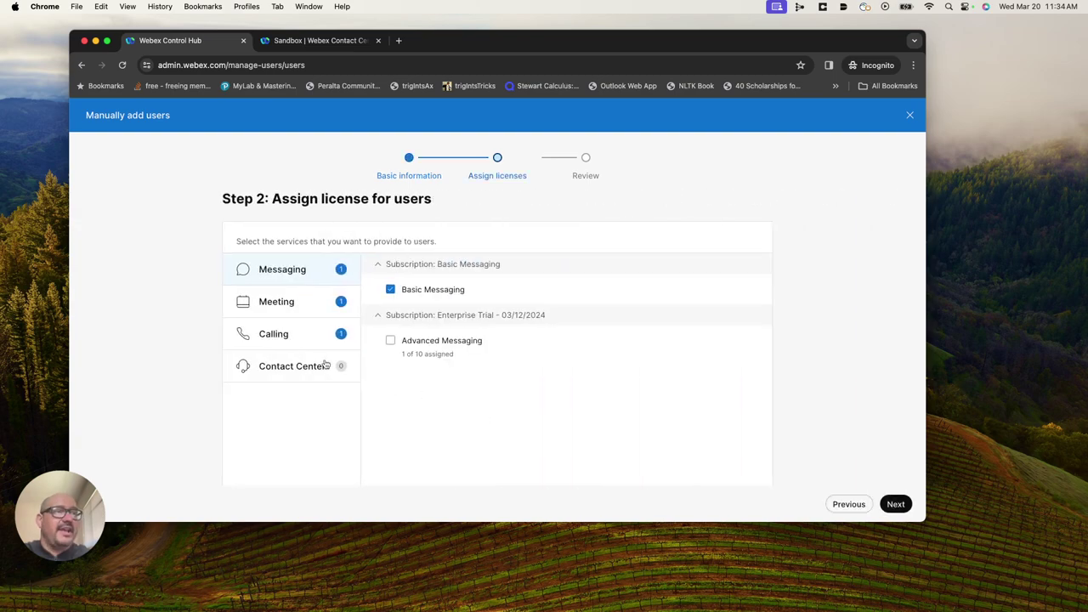
{"action": "left_click", "coordinate": [284, 333]}
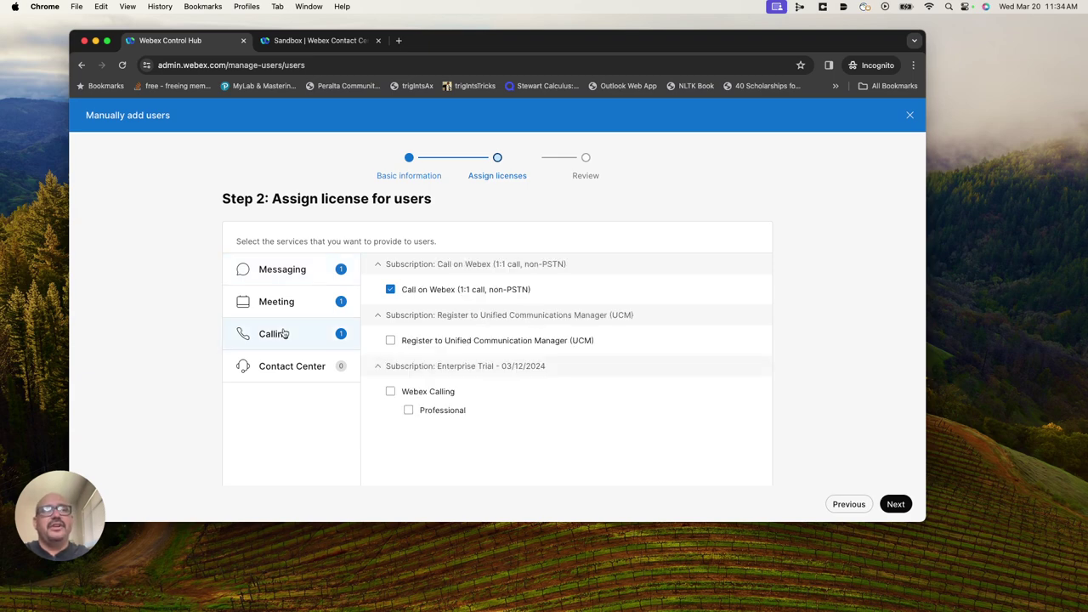
{"action": "left_click", "coordinate": [390, 391]}
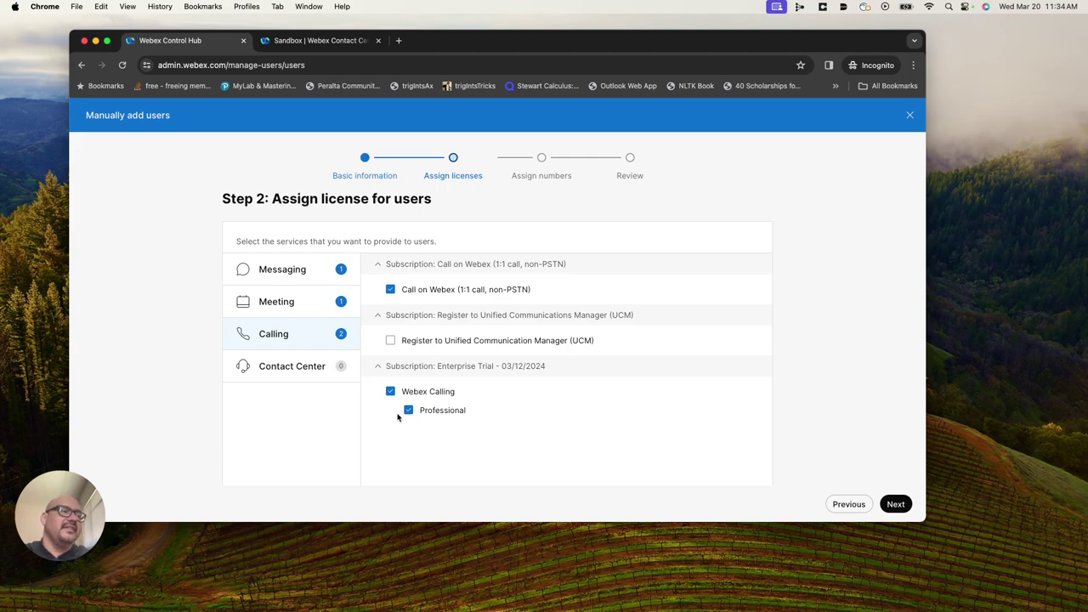
{"action": "left_click", "coordinate": [301, 370]}
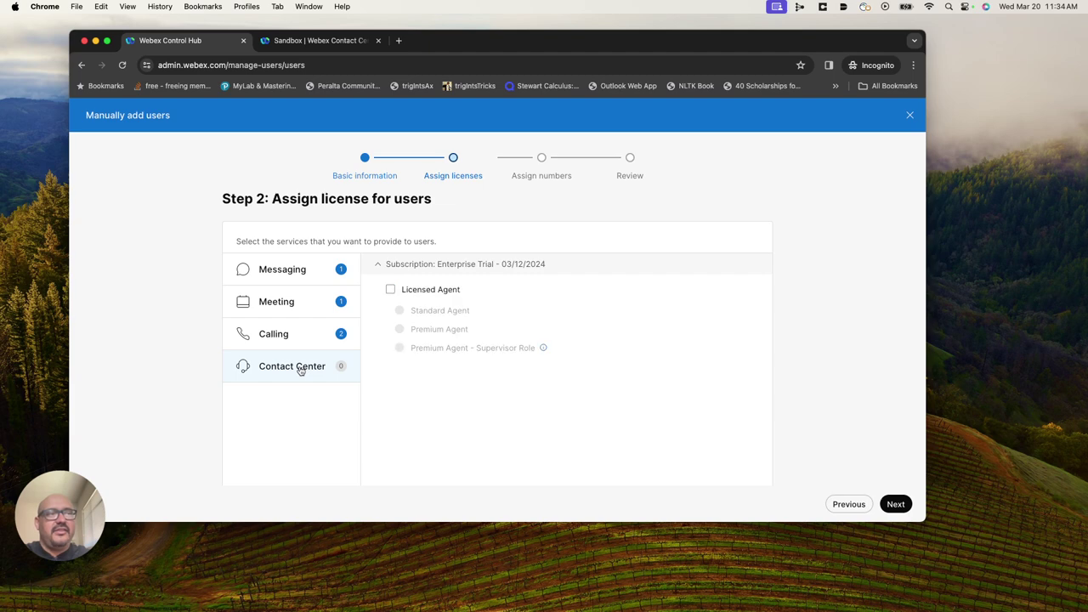
{"action": "left_click", "coordinate": [390, 288]}
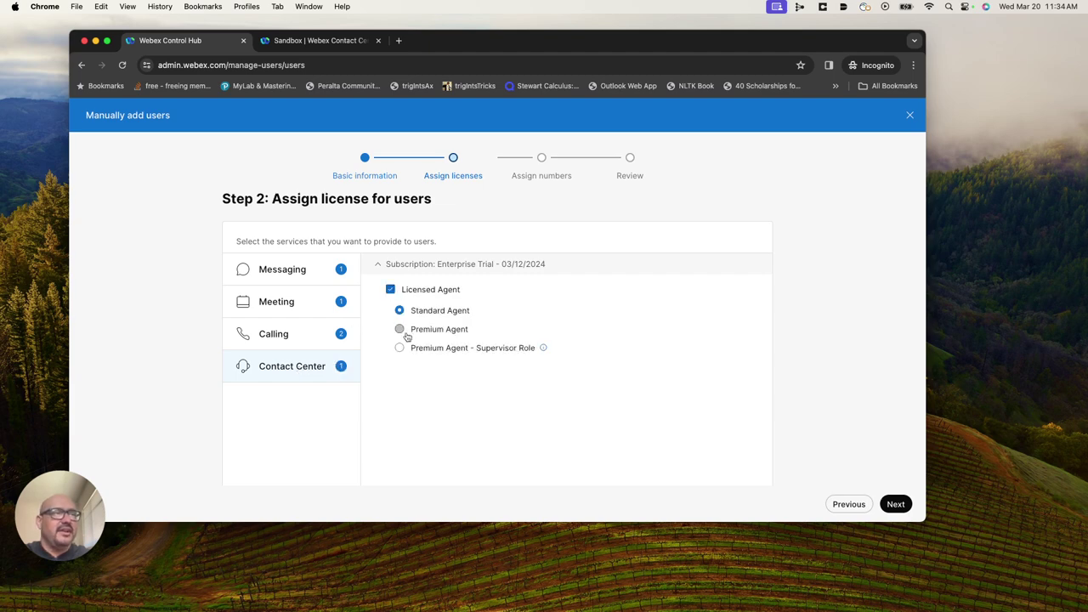
{"action": "left_click", "coordinate": [399, 329]}
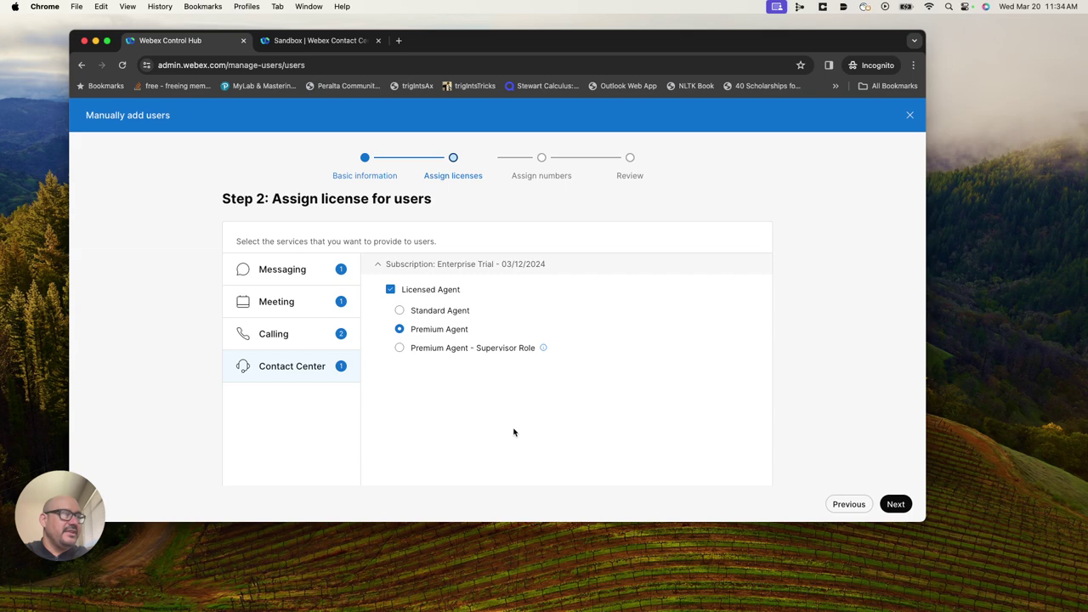
{"action": "left_click", "coordinate": [898, 504]}
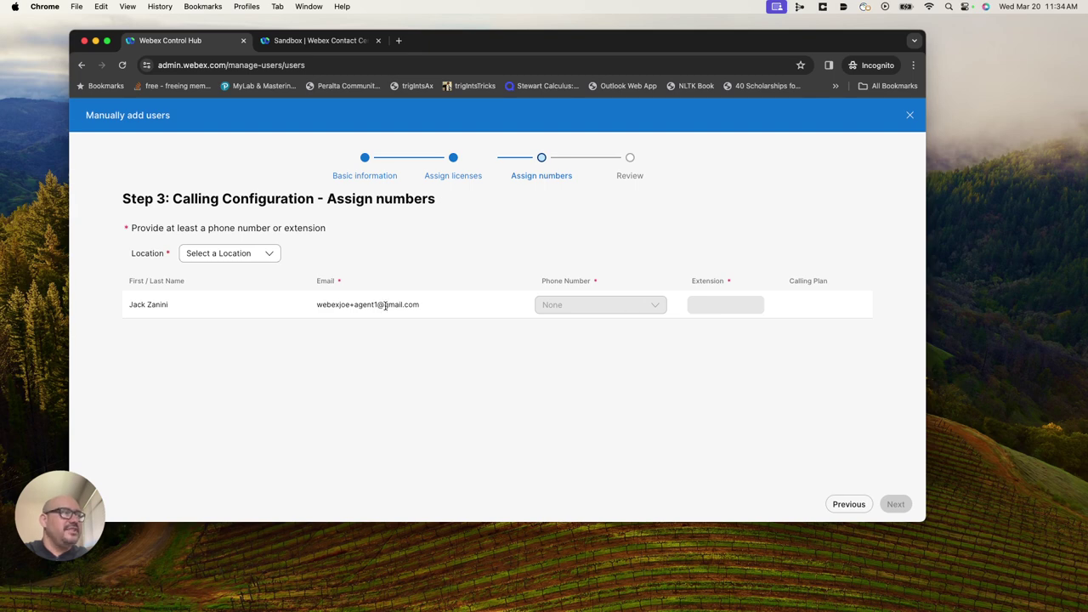
{"action": "left_click", "coordinate": [269, 253]}
{"action": "left_click", "coordinate": [204, 308]}
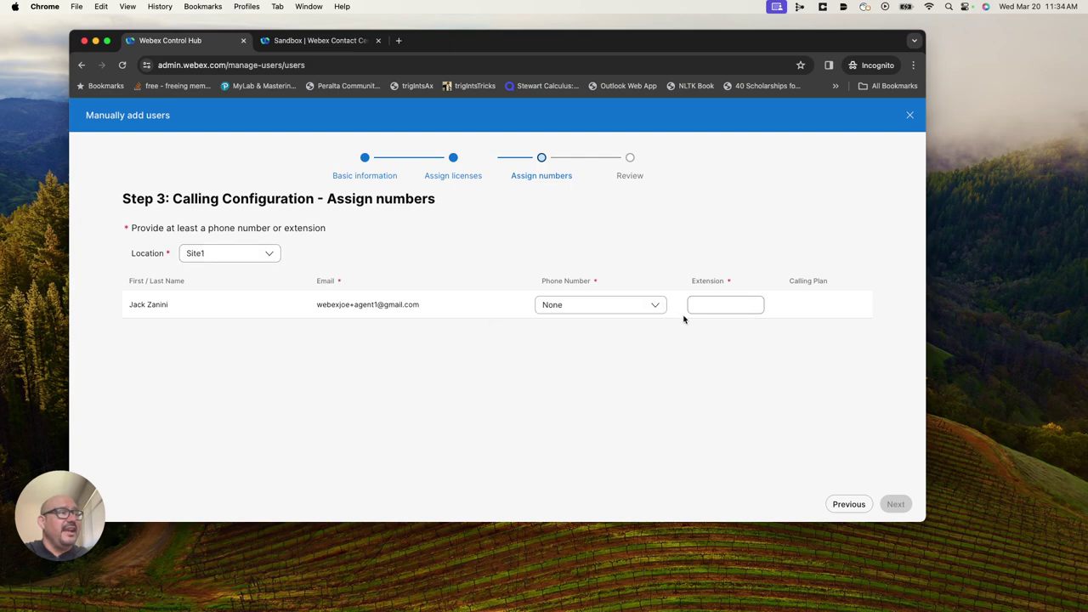
{"action": "left_click", "coordinate": [742, 304]}
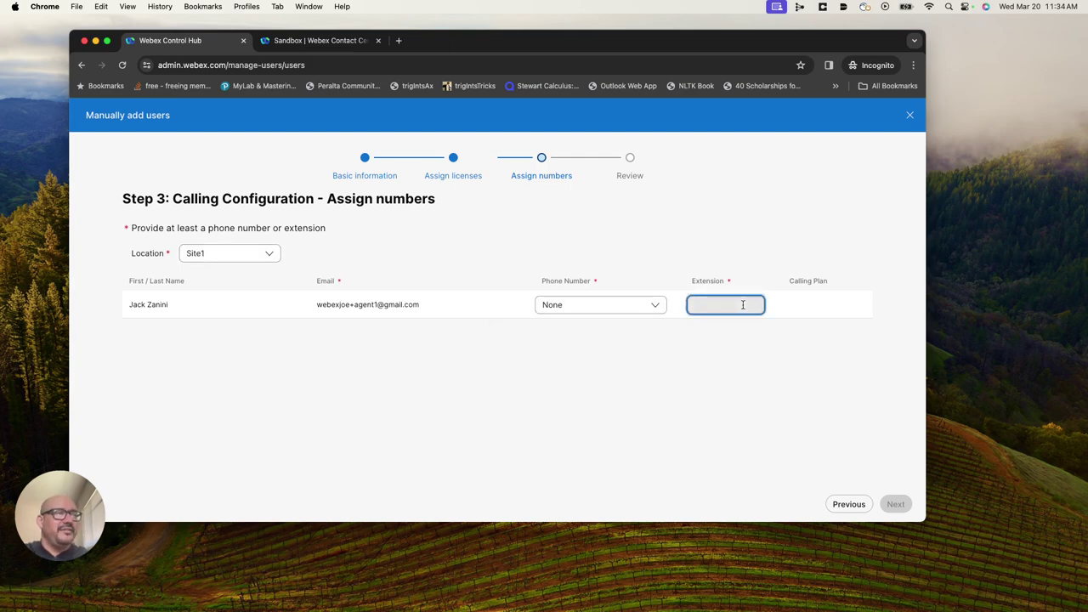
{"action": "type", "text": "100"}
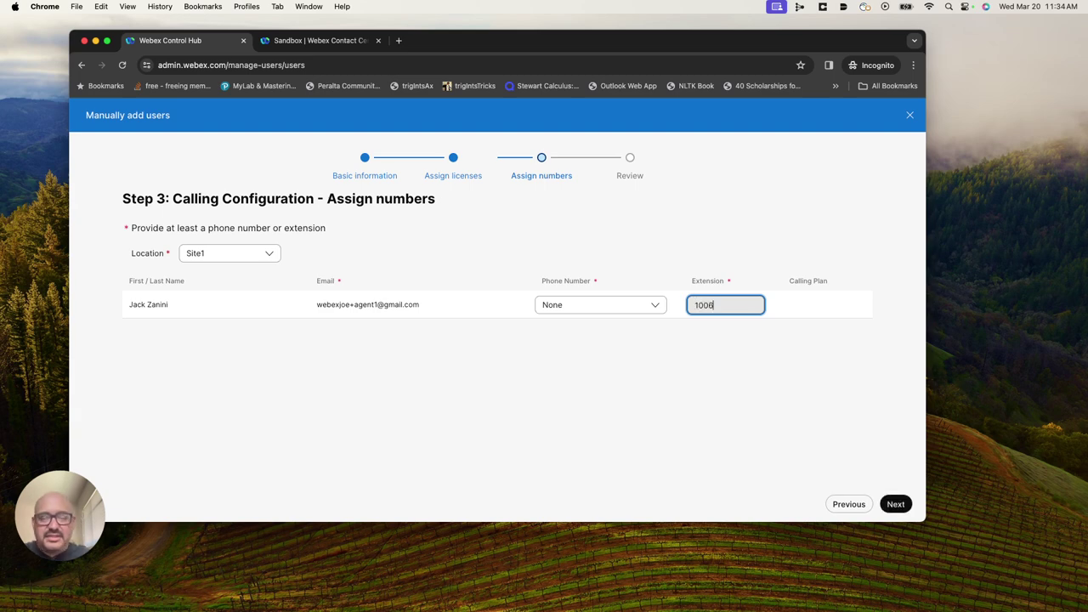
{"action": "type", "text": "6"}
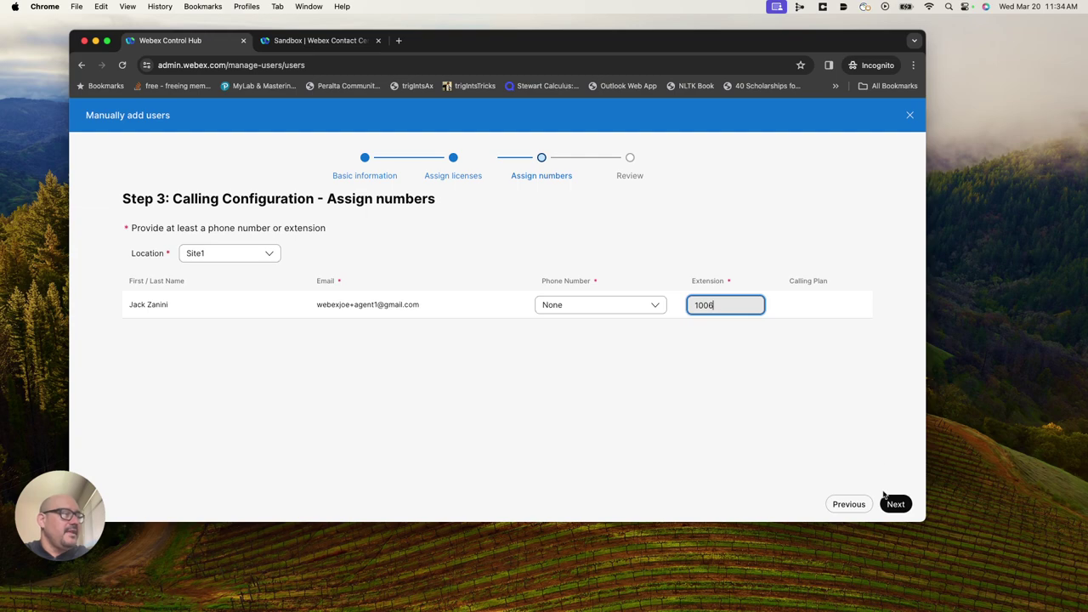
{"action": "left_click", "coordinate": [896, 505]}
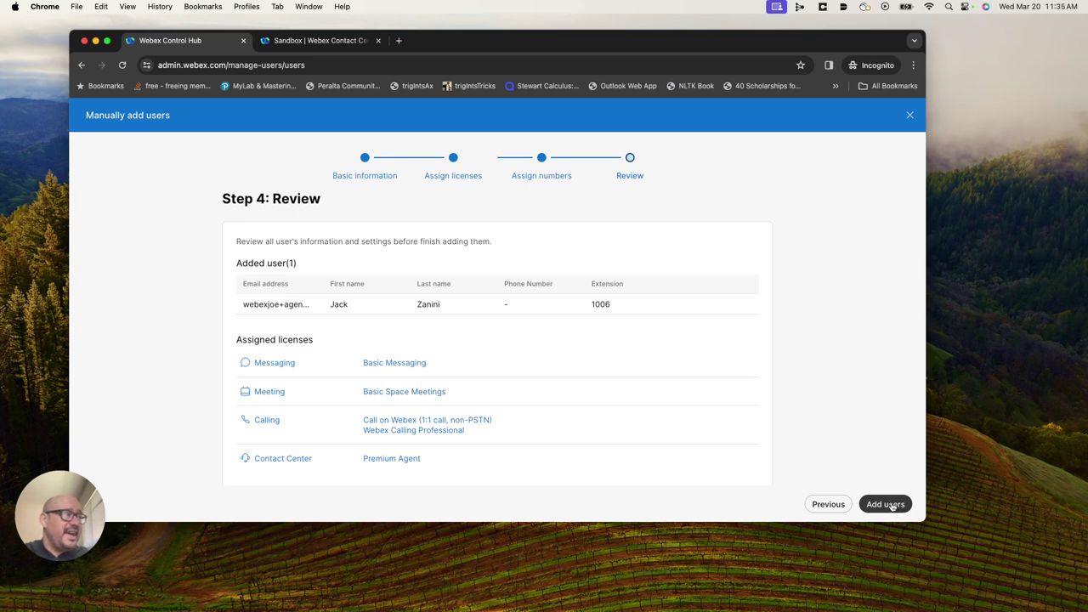
{"action": "left_click", "coordinate": [894, 508]}
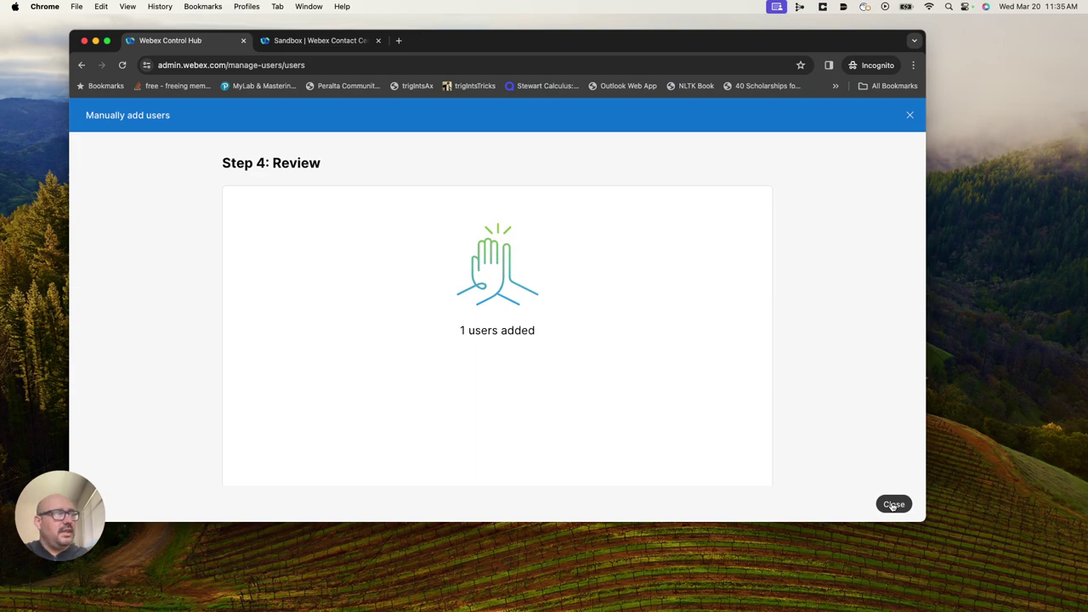
{"action": "left_click", "coordinate": [893, 504]}
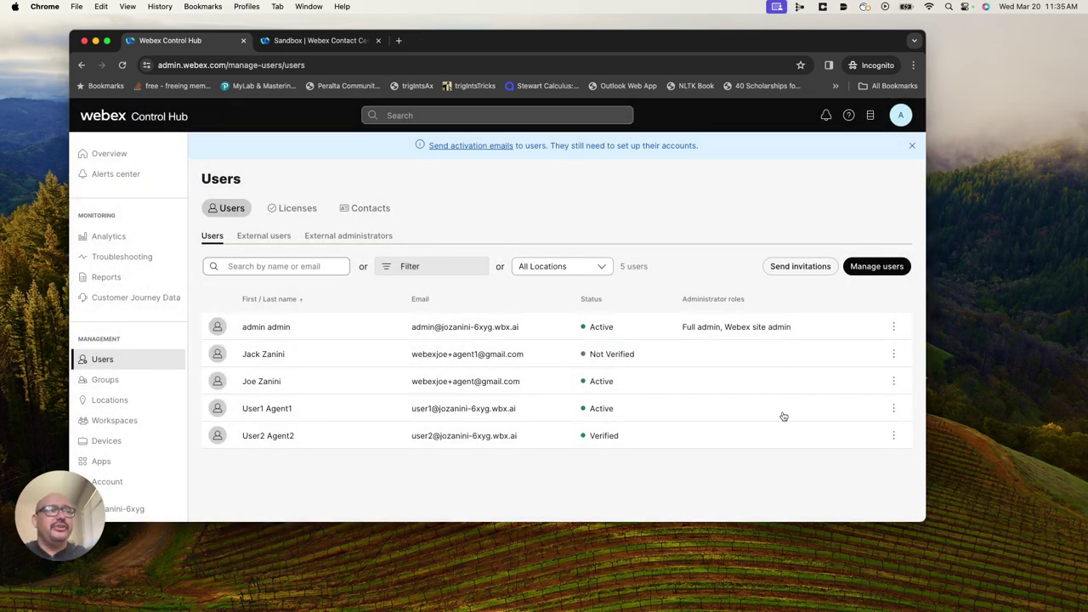
{"action": "mouse_move", "coordinate": [599, 360]}
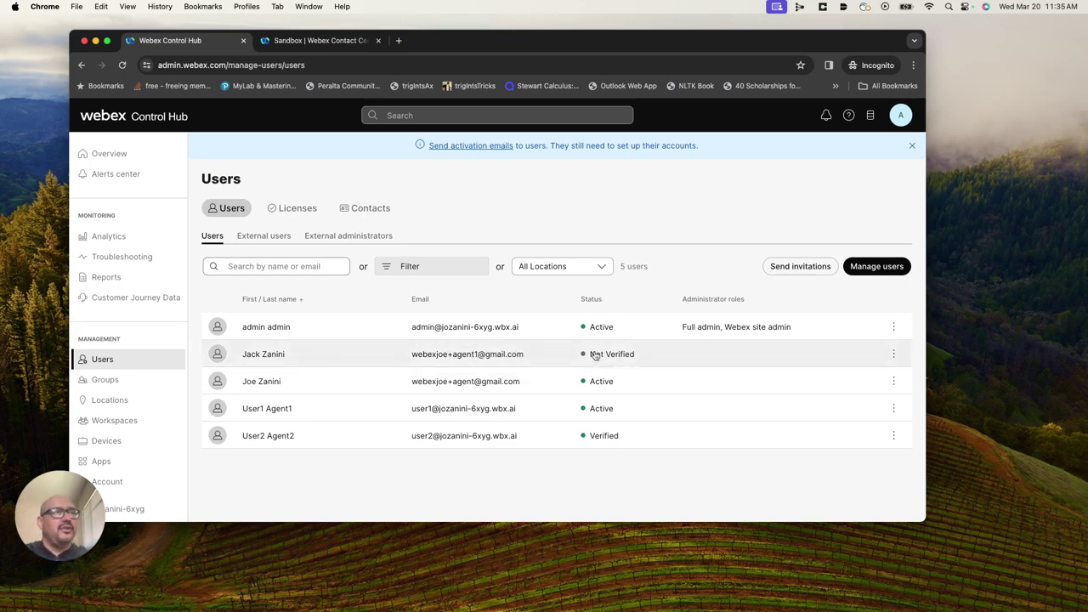
Close the Control Hub window and open gmail.com in a new private window.
{"action": "left_click", "coordinate": [84, 40]}
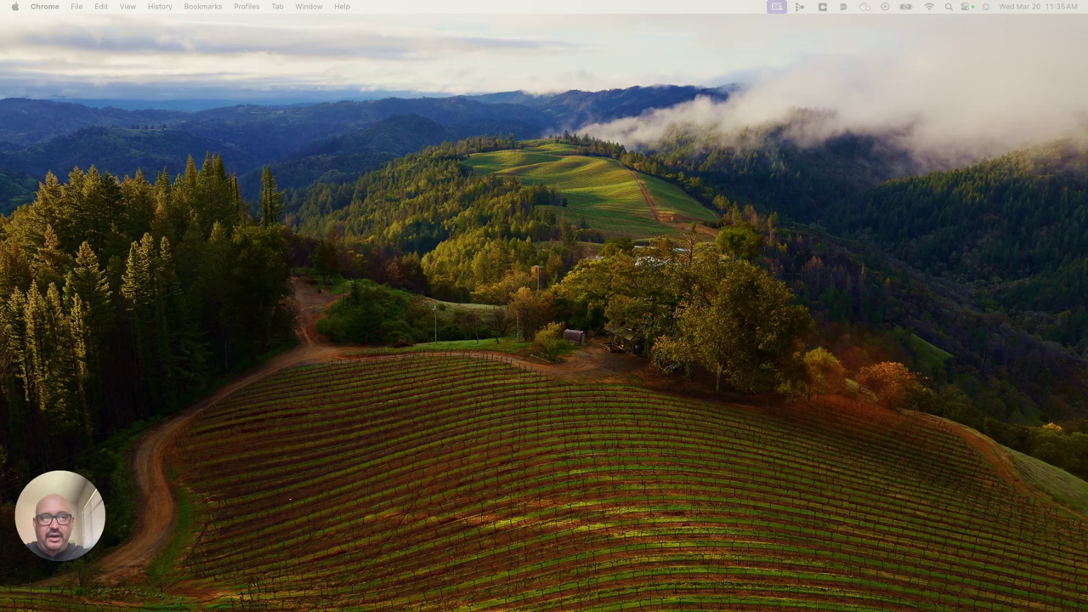
{"action": "key", "text": "super+shift+n"}
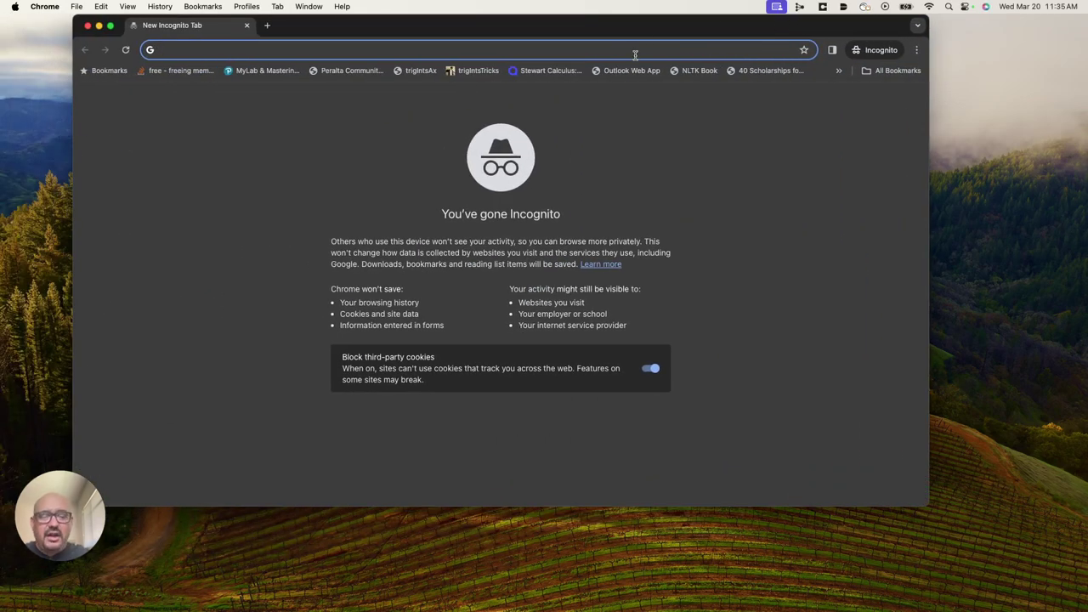
{"action": "type", "text": "gmail.com"}
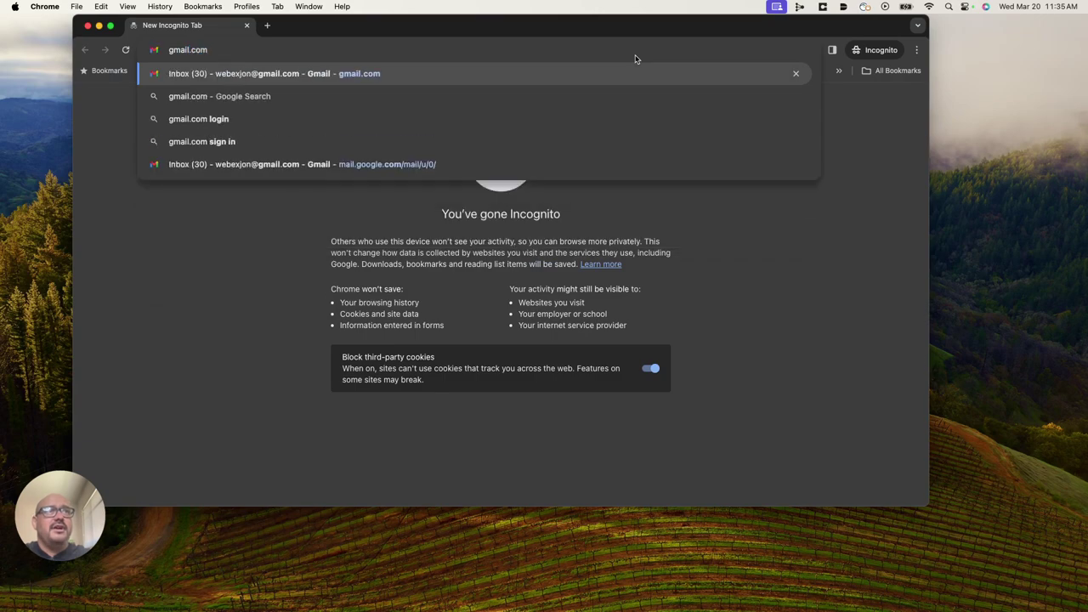
{"action": "key", "text": "Return"}
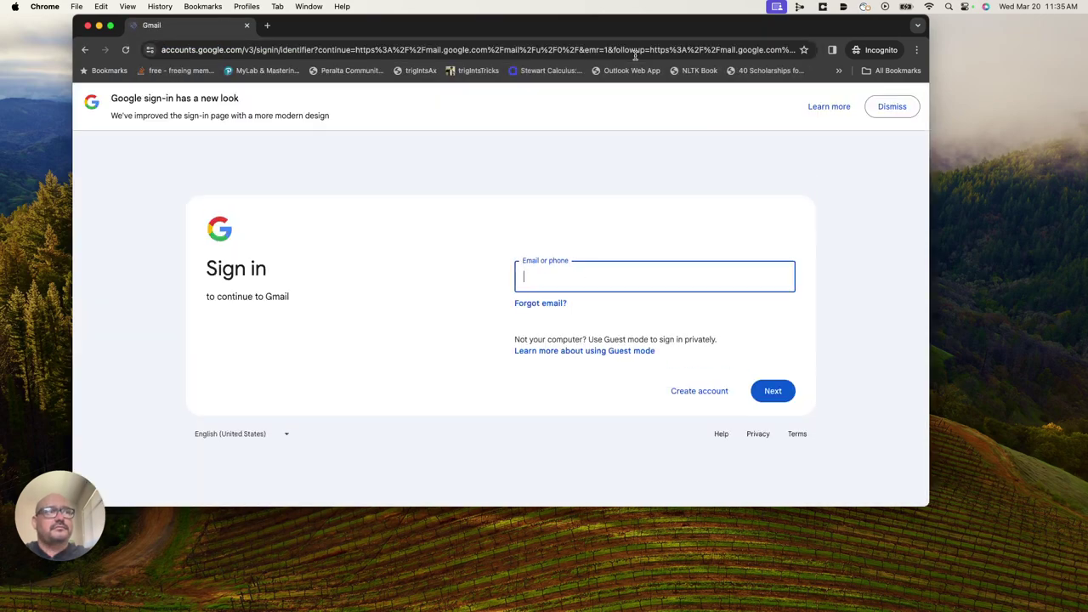
Sign in to the test Gmail account and skip the passkey prompt.
{"action": "left_click", "coordinate": [576, 282]}
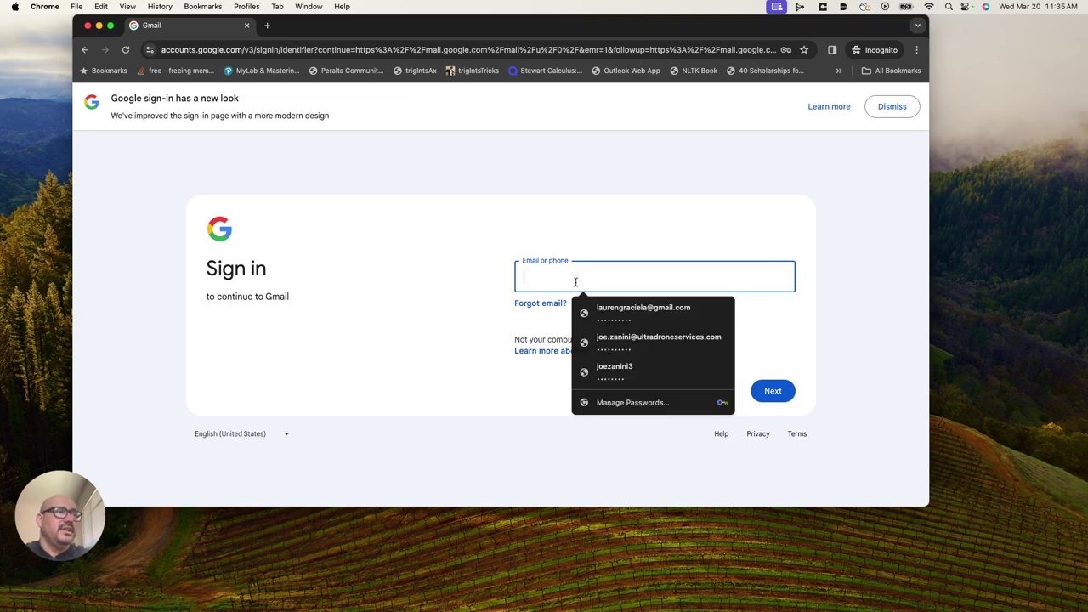
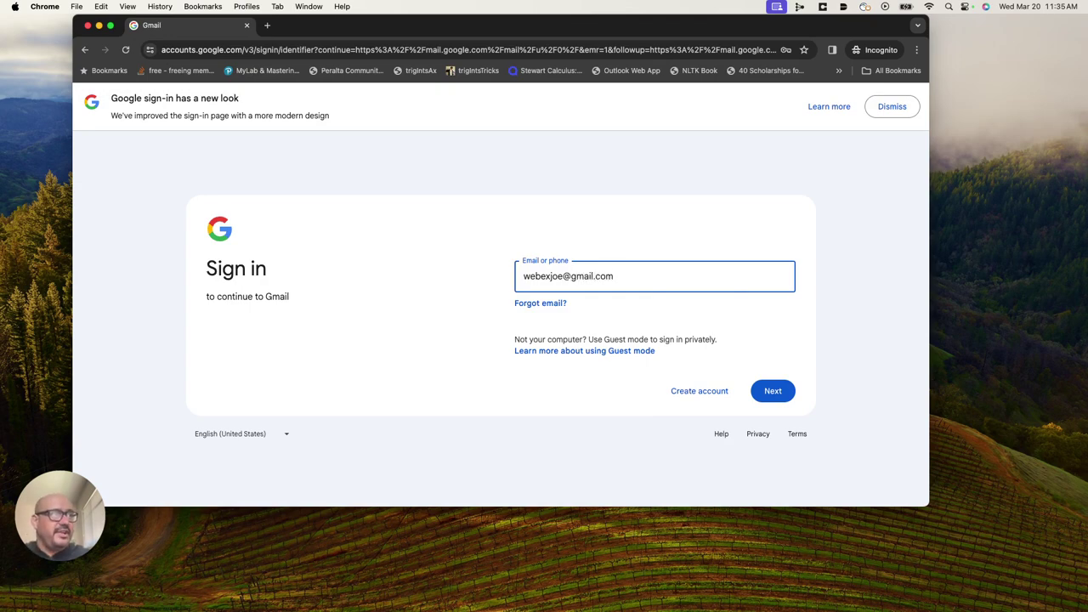
{"action": "left_click", "coordinate": [773, 392]}
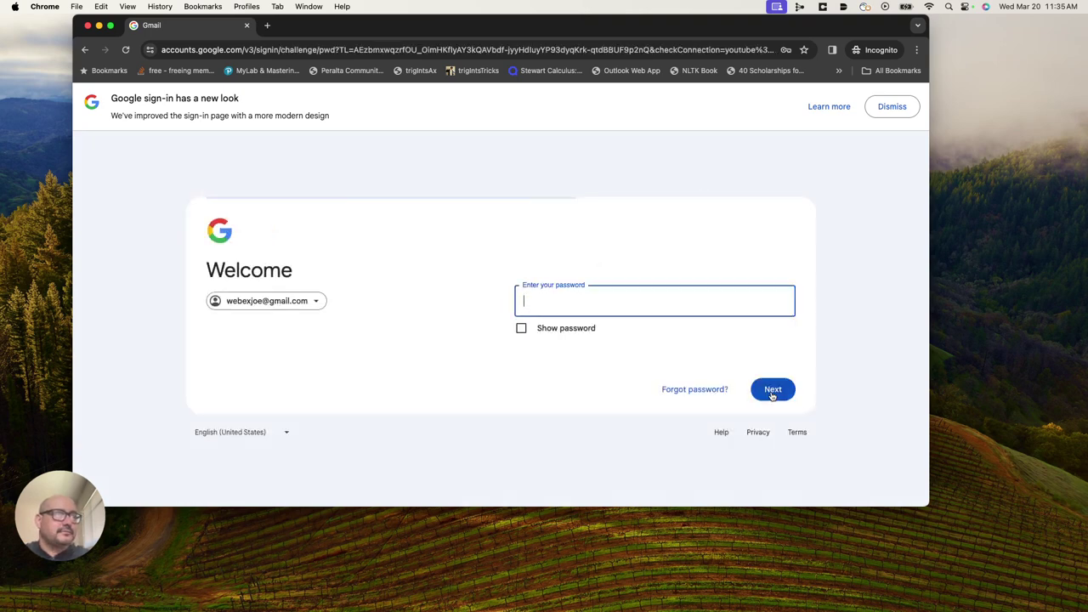
{"action": "left_click", "coordinate": [584, 299]}
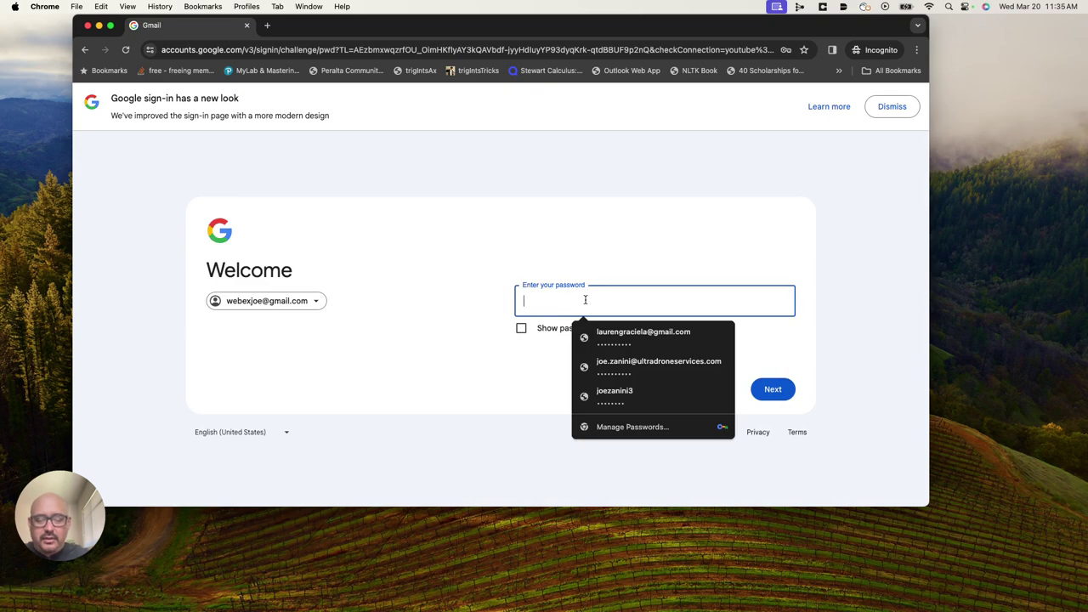
{"action": "type", "text": "••••••••"}
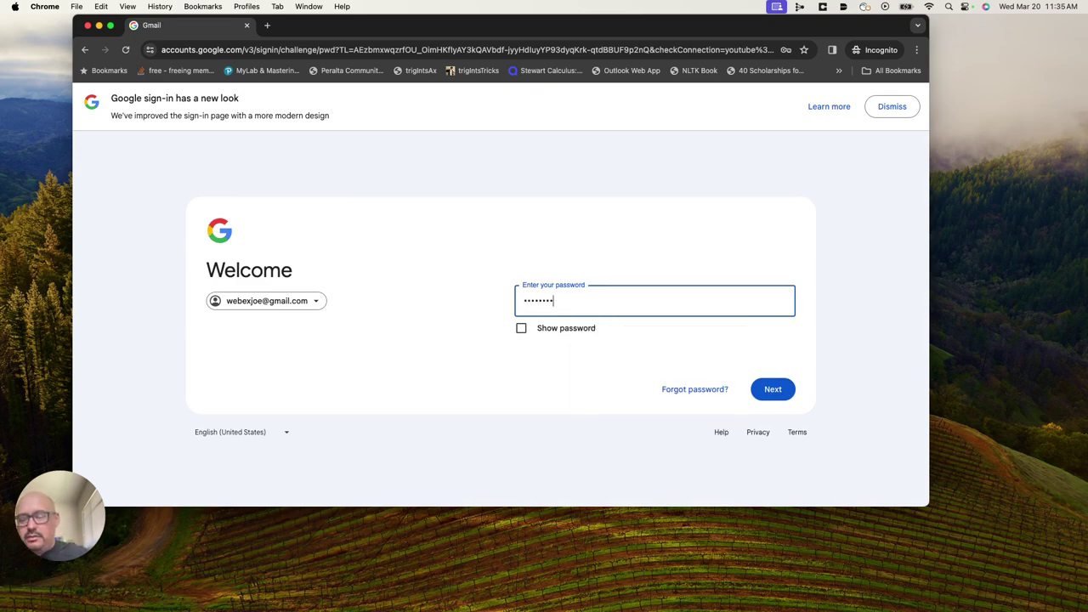
{"action": "type", "text": "•"}
{"action": "left_click", "coordinate": [786, 393]}
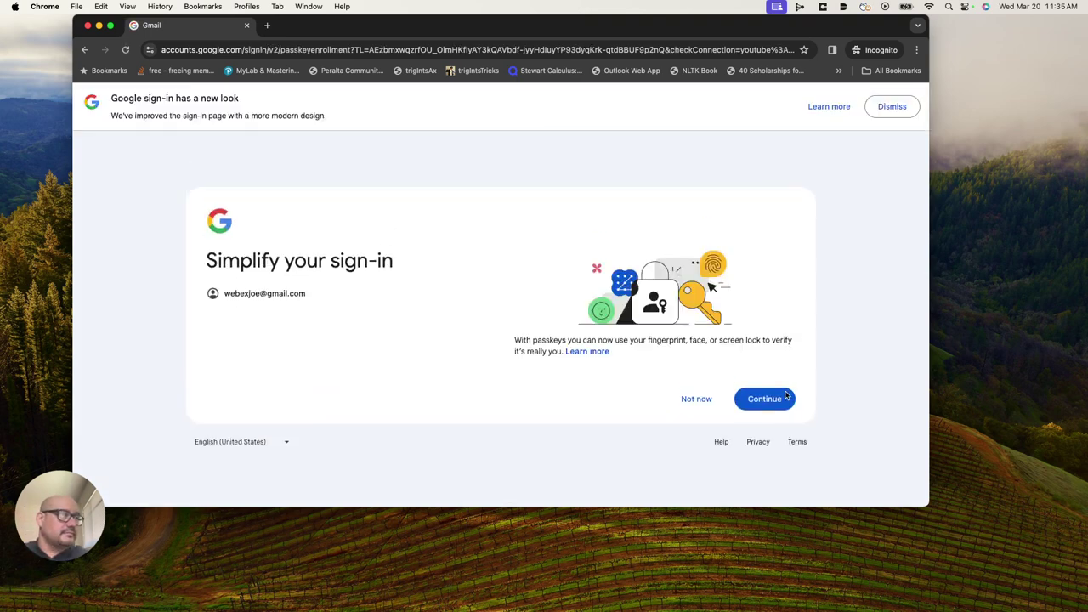
{"action": "left_click", "coordinate": [702, 398]}
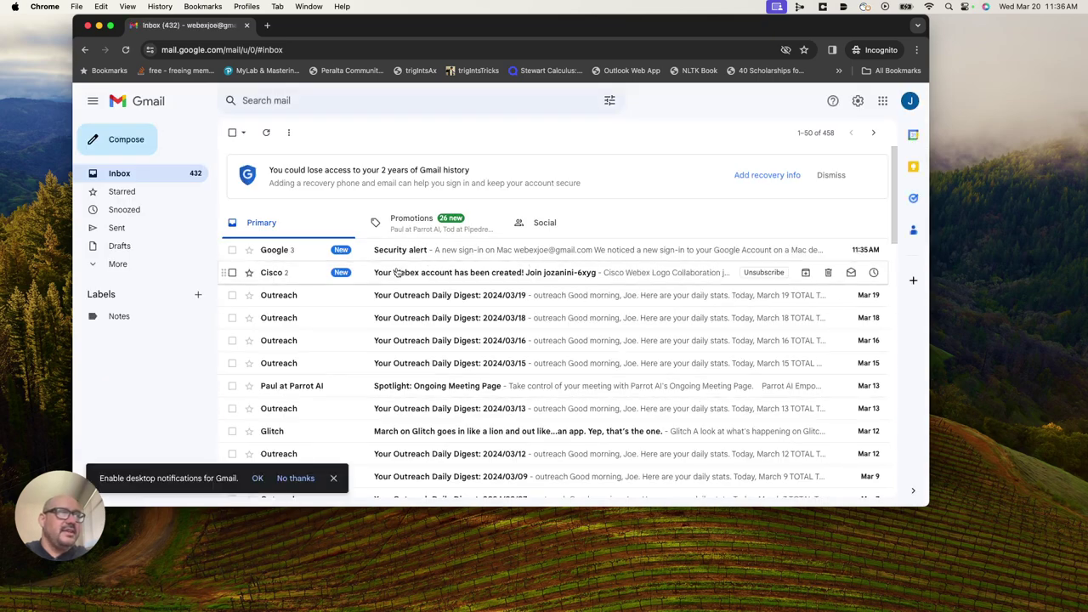
Activate the account from the Cisco 'Your Webex account has been created!' email.
{"action": "left_click", "coordinate": [464, 276]}
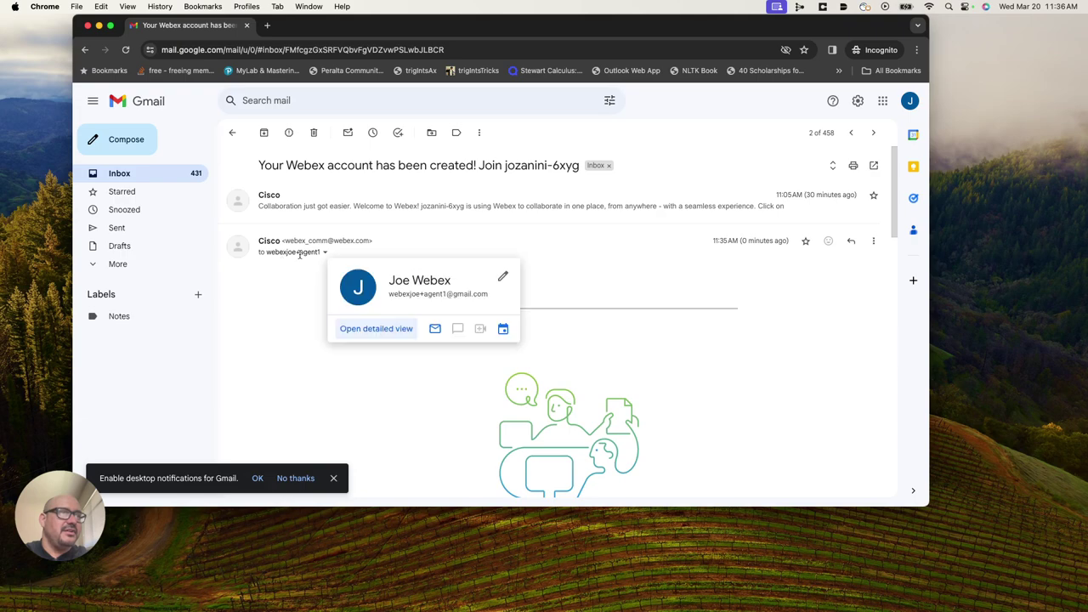
{"action": "scroll", "coordinate": [614, 354], "scroll_direction": "down", "scroll_amount": 10}
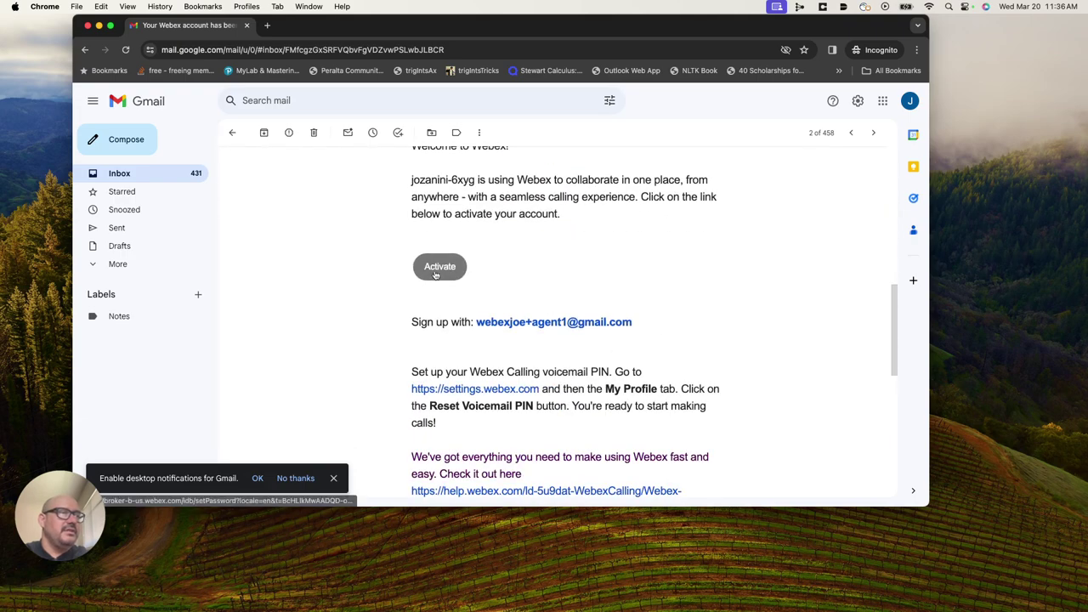
{"action": "left_click", "coordinate": [437, 272]}
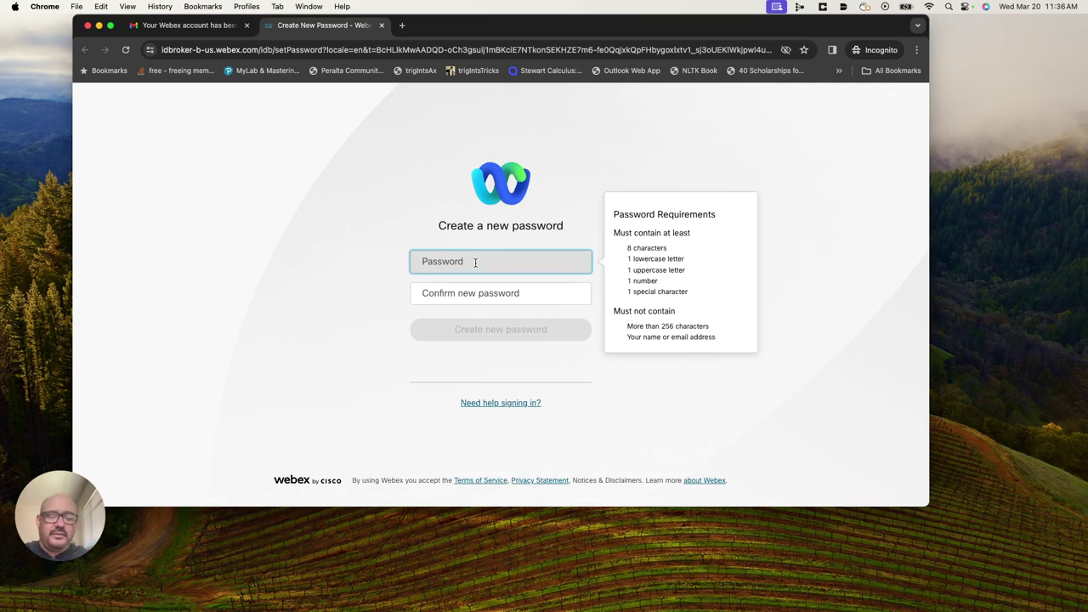
Create and confirm a new password for the agent account.
{"action": "type", "text": "W•••••••"}
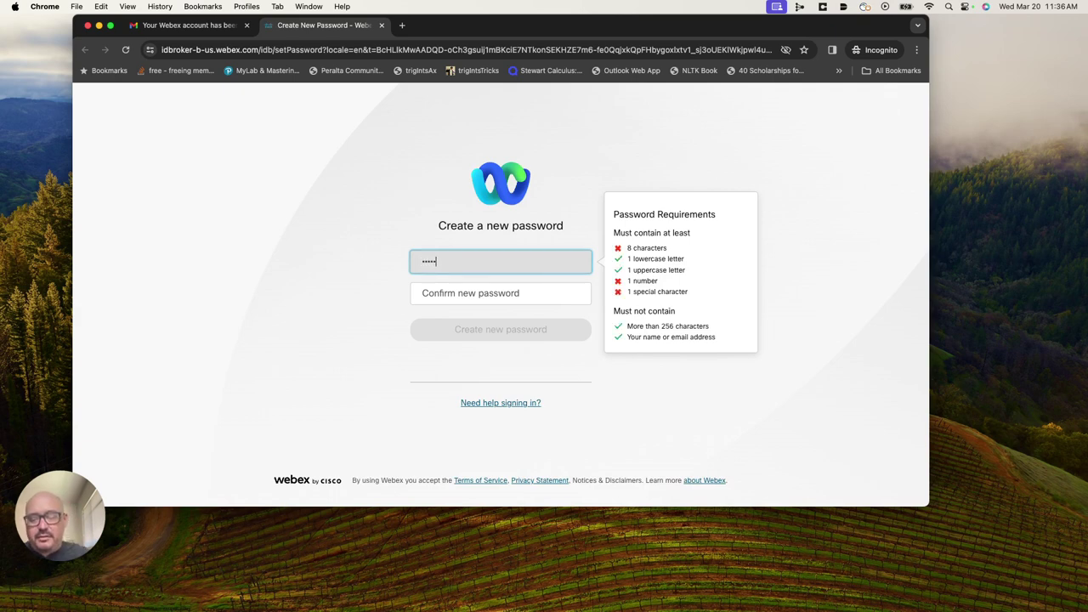
{"action": "type", "text": "!"}
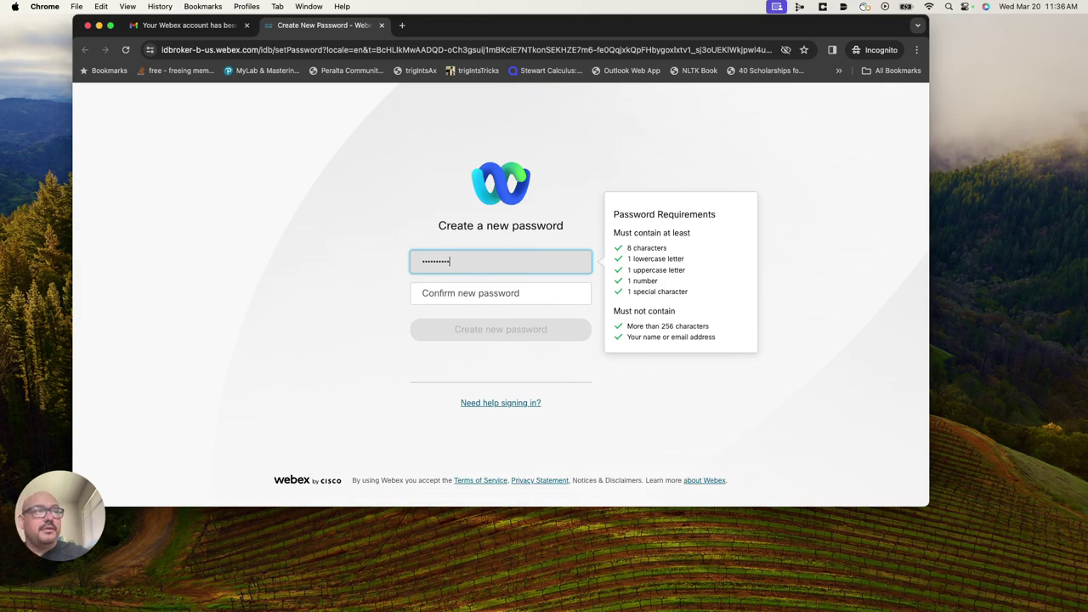
{"action": "left_click", "coordinate": [494, 293]}
{"action": "type", "text": "W"}
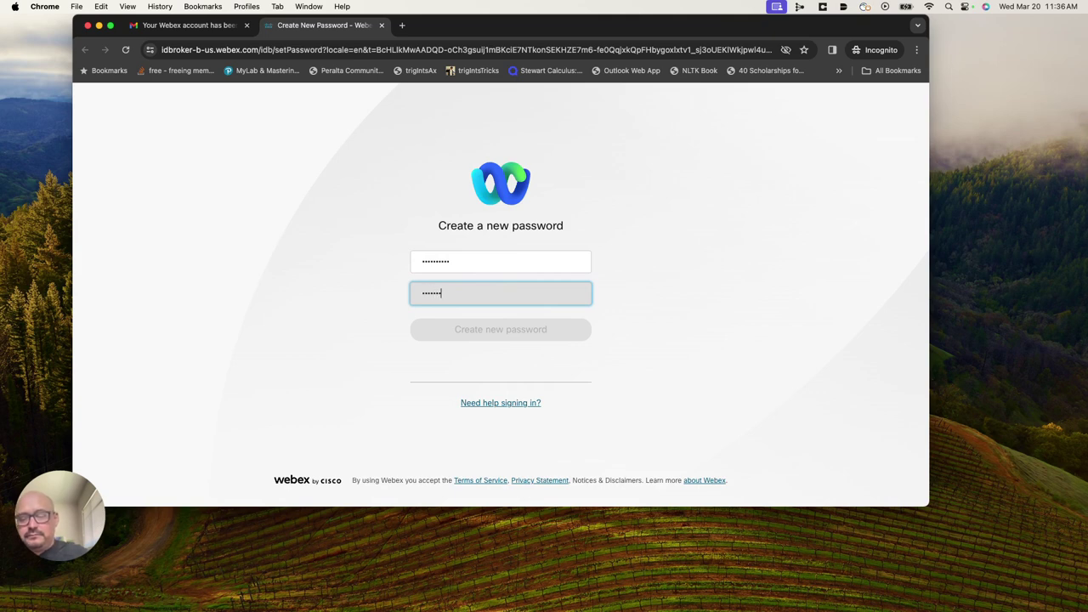
{"action": "type", "text": "••••••••!"}
{"action": "left_click", "coordinate": [534, 329]}
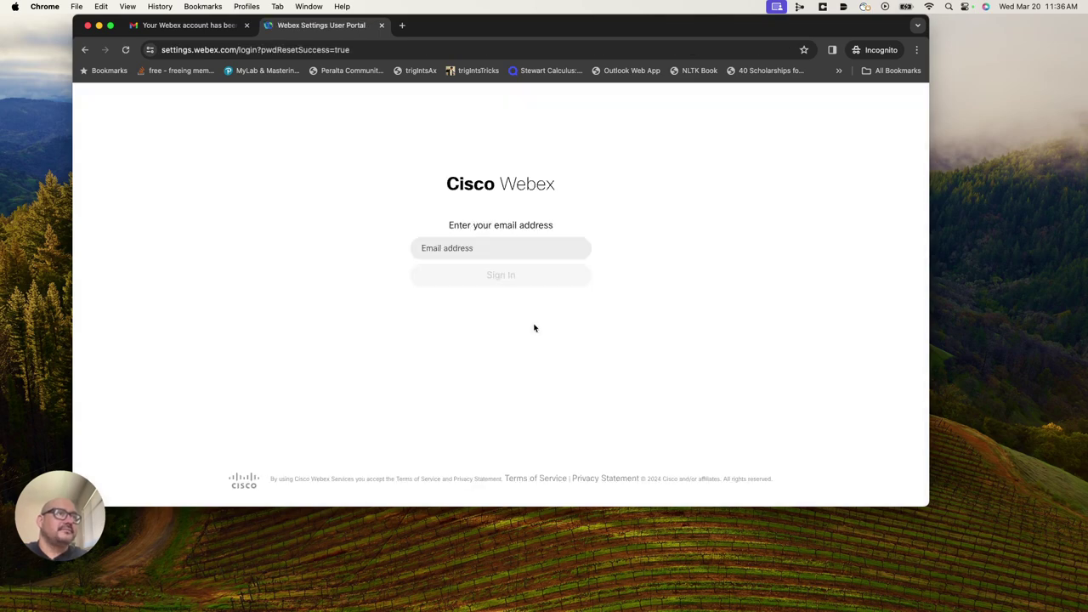
Sign in with the agent's e-mail address, then close the Webex Settings tab.
{"action": "left_click", "coordinate": [507, 246]}
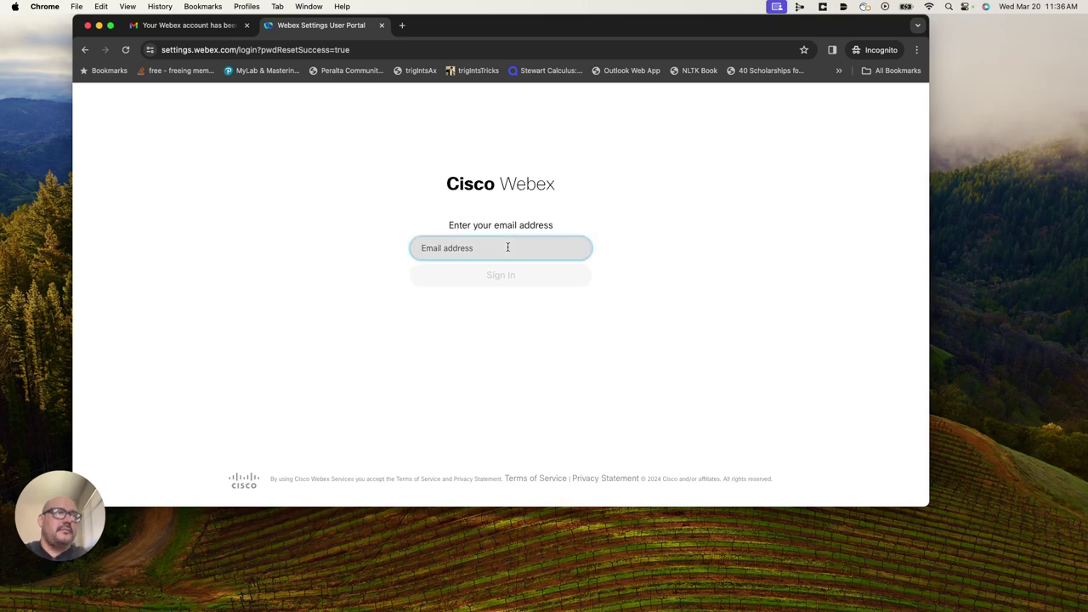
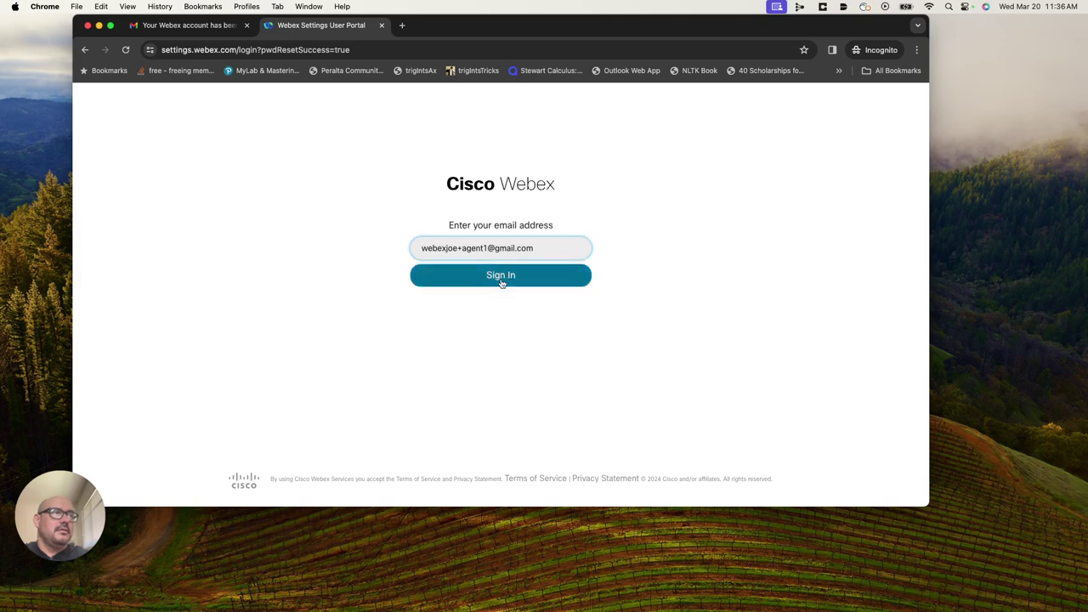
{"action": "left_click", "coordinate": [501, 283]}
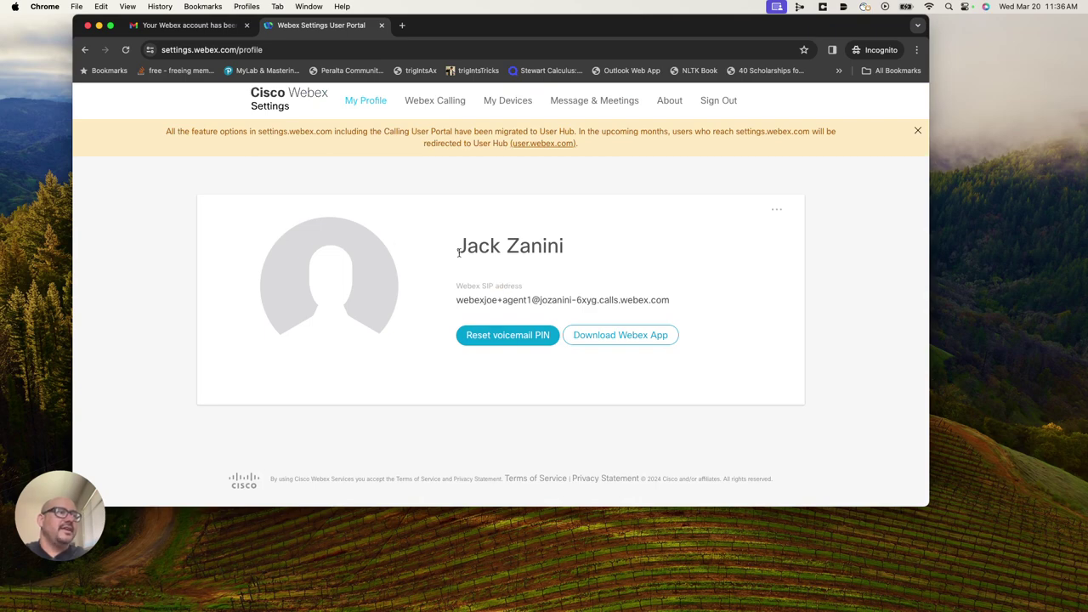
{"action": "left_click", "coordinate": [381, 26]}
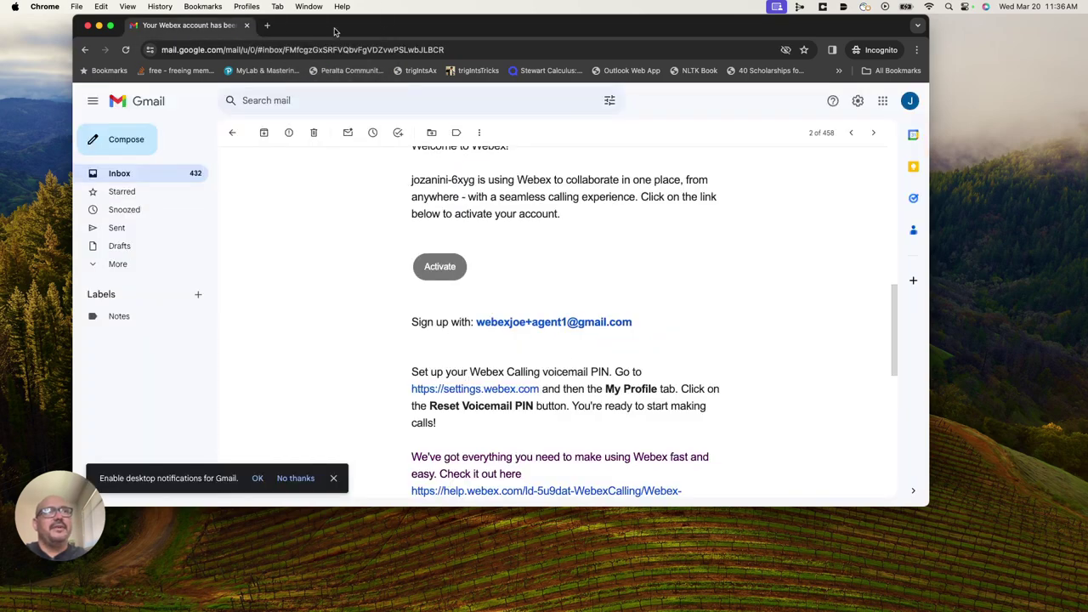
Close the browser and load the Control Hub admin site in a new private window.
{"action": "left_click", "coordinate": [89, 27]}
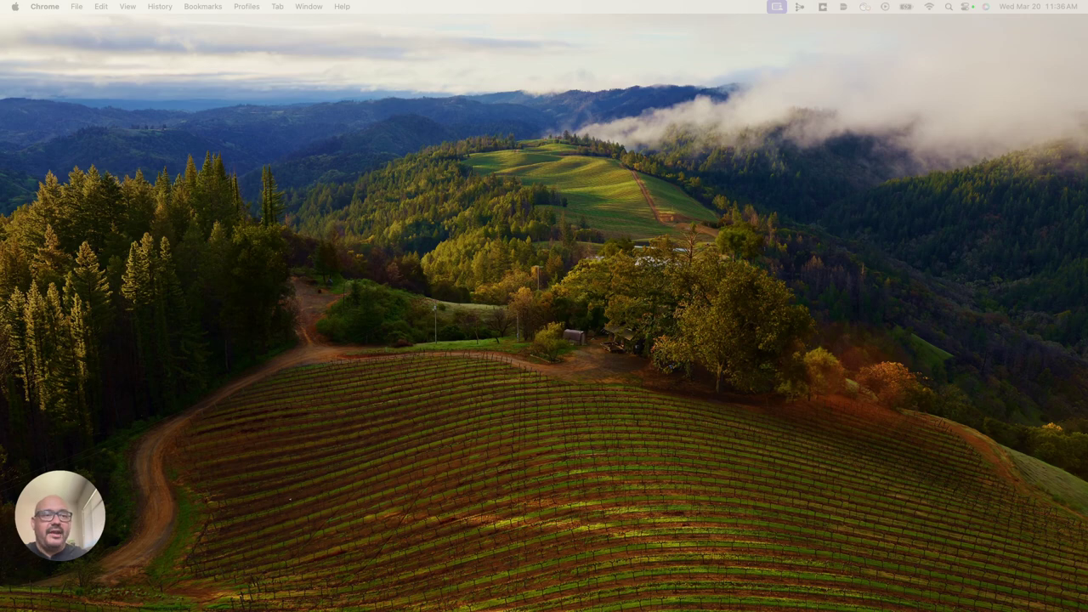
{"action": "key", "text": "super+shift+n"}
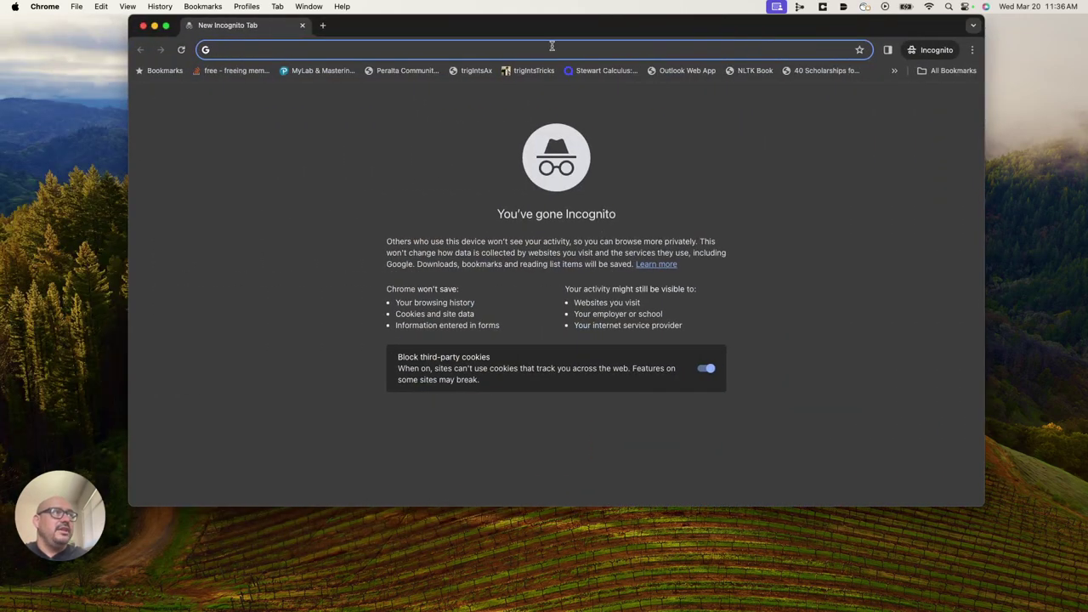
{"action": "type", "text": "admin"}
{"action": "key", "text": "Return"}
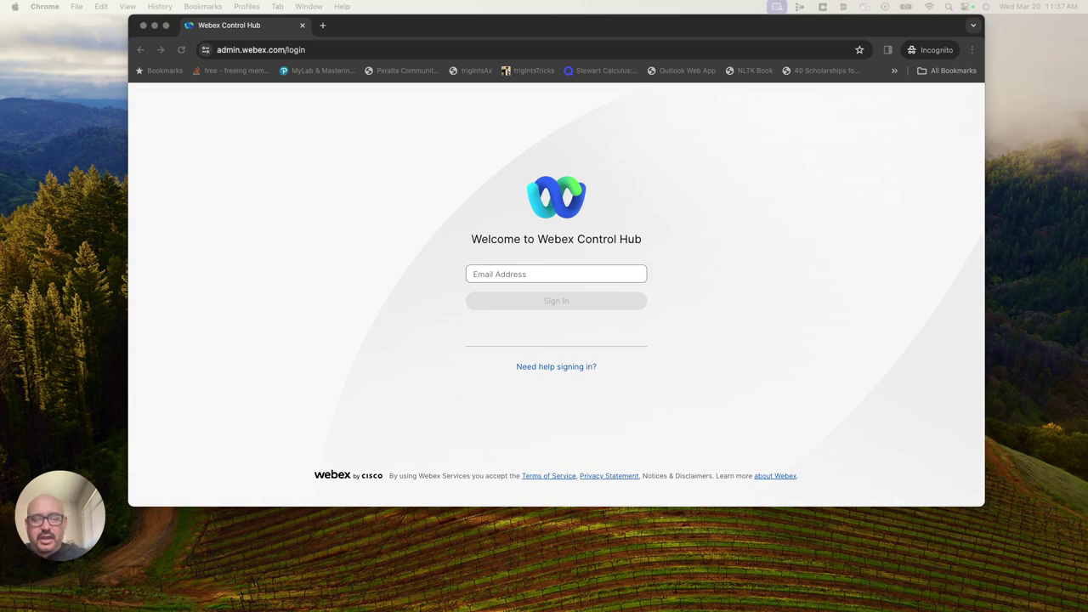
Enter the administrator e-mail and password to sign in.
{"action": "left_click", "coordinate": [498, 275]}
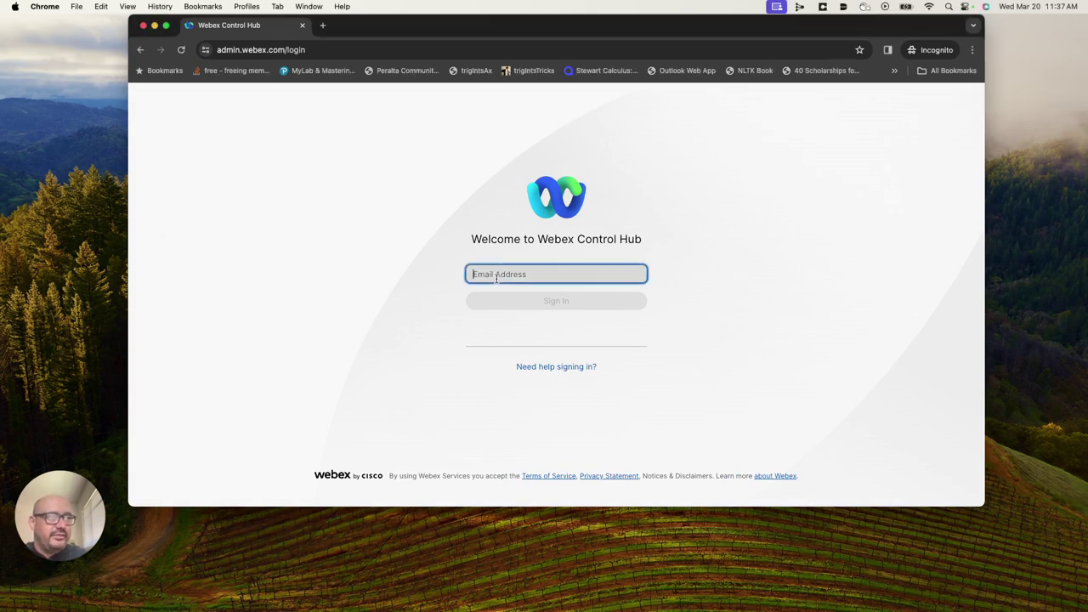
{"action": "key", "text": "super+v"}
{"action": "left_click", "coordinate": [566, 301]}
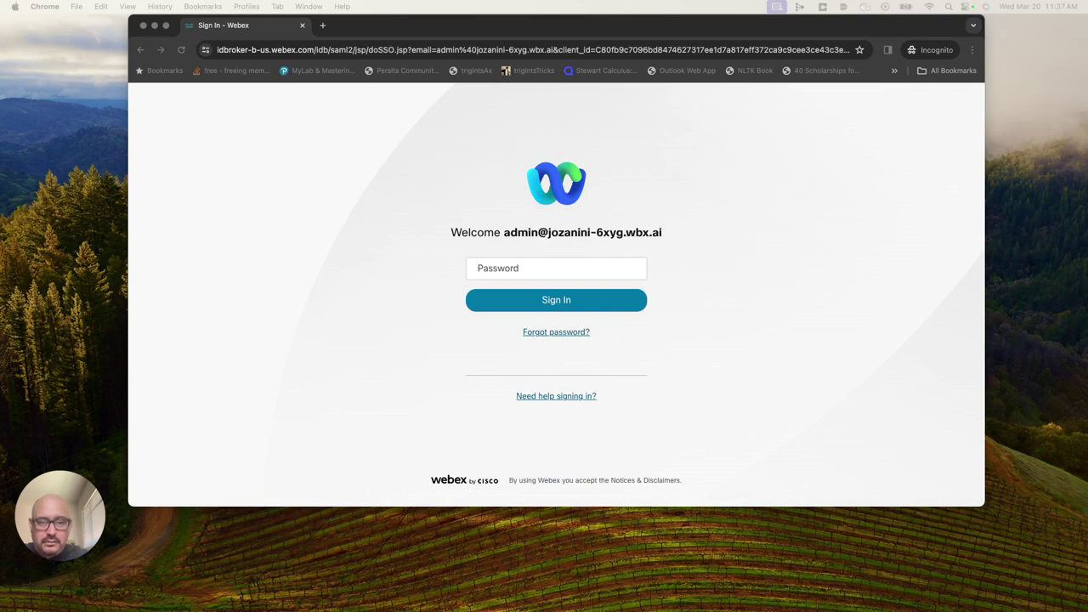
{"action": "left_click", "coordinate": [556, 272]}
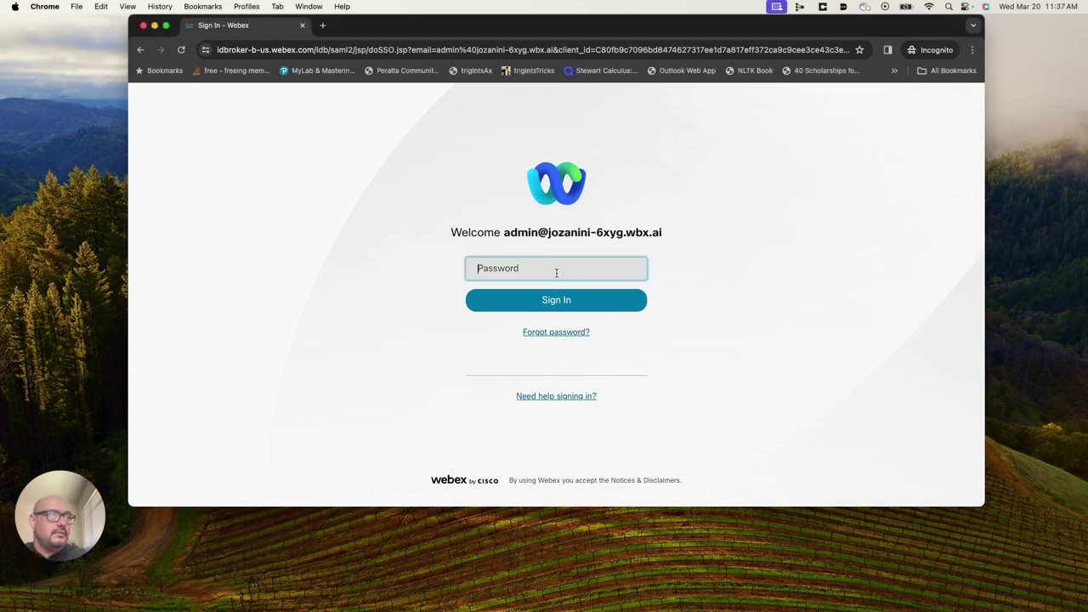
{"action": "type", "text": "********"}
{"action": "left_click", "coordinate": [576, 304]}
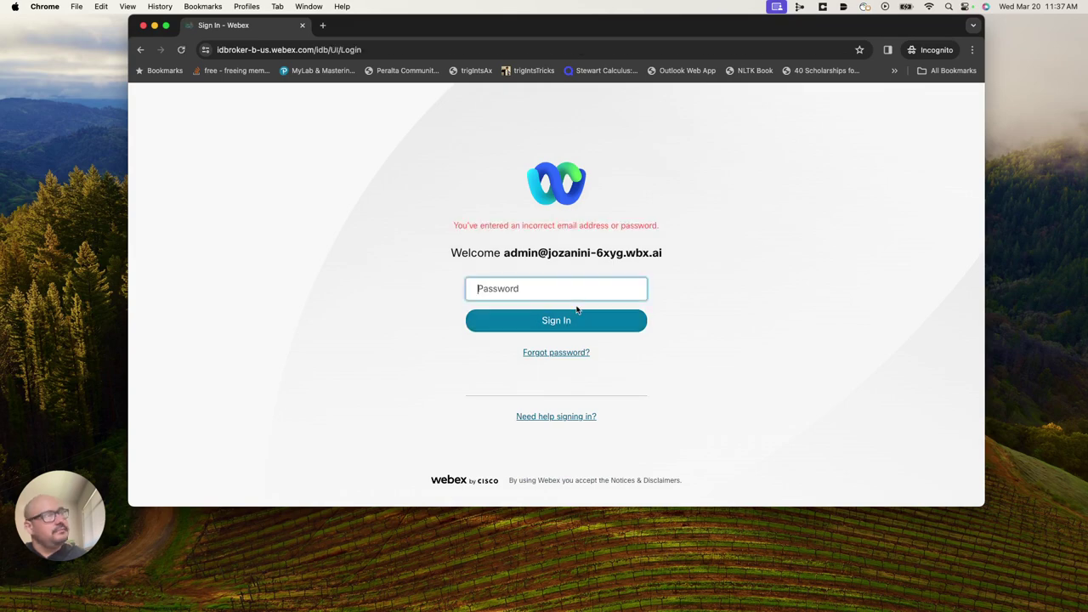
Retype the admin password after the error until Control Hub signs in.
{"action": "left_click", "coordinate": [530, 288]}
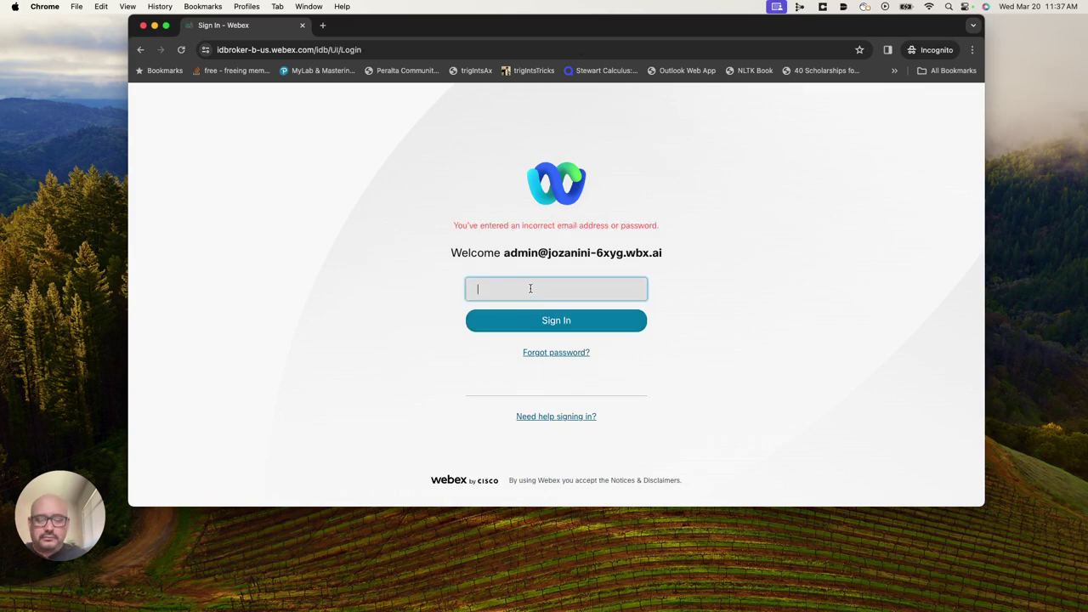
{"action": "type", "text": "***********"}
{"action": "left_click", "coordinate": [553, 319]}
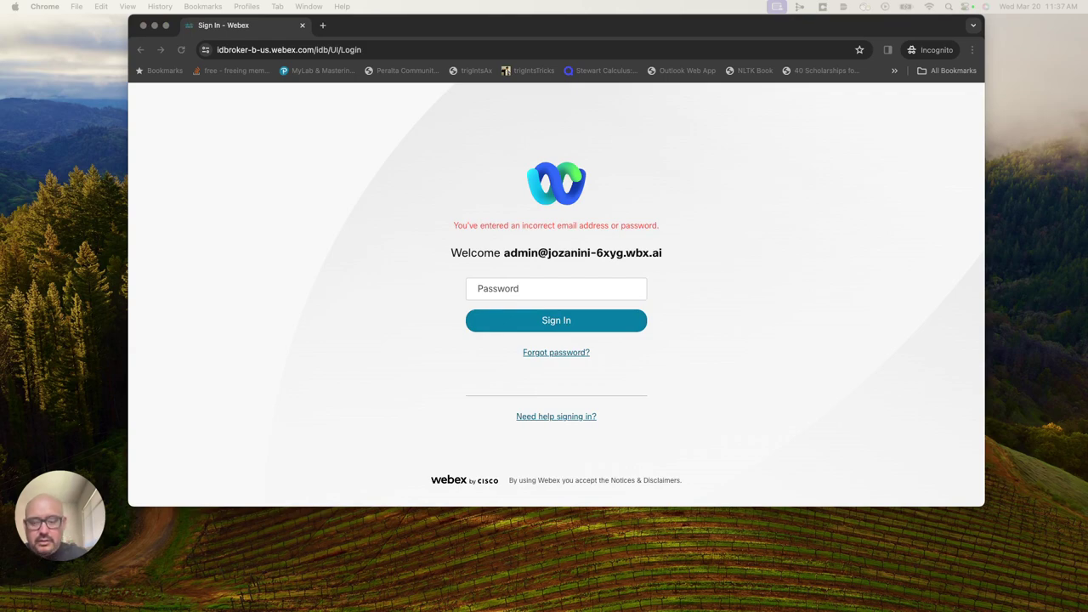
{"action": "left_click", "coordinate": [535, 288]}
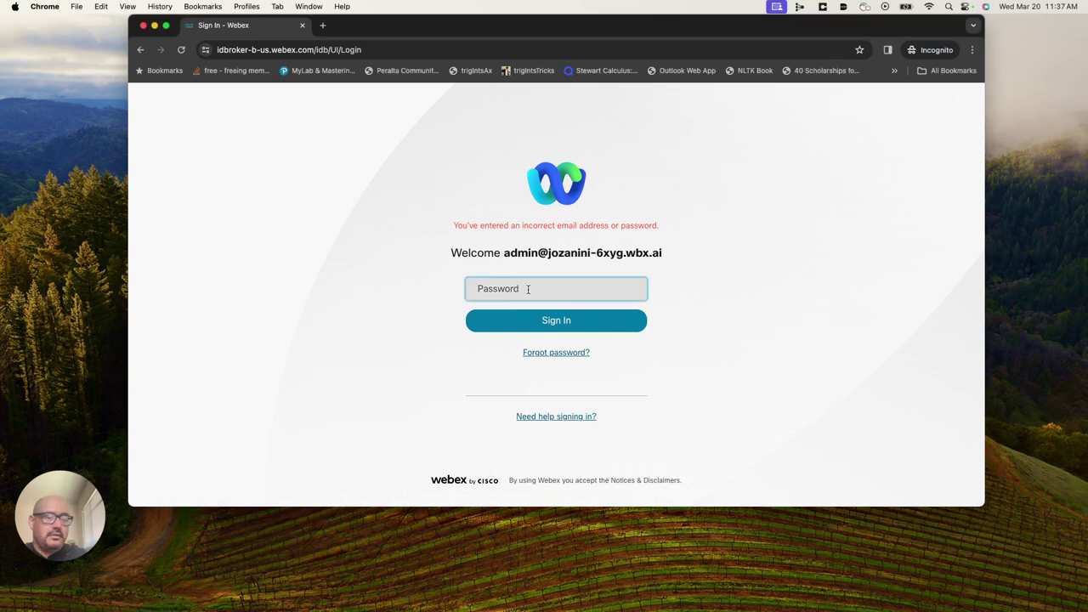
{"action": "type", "text": "**********"}
{"action": "left_click", "coordinate": [541, 322]}
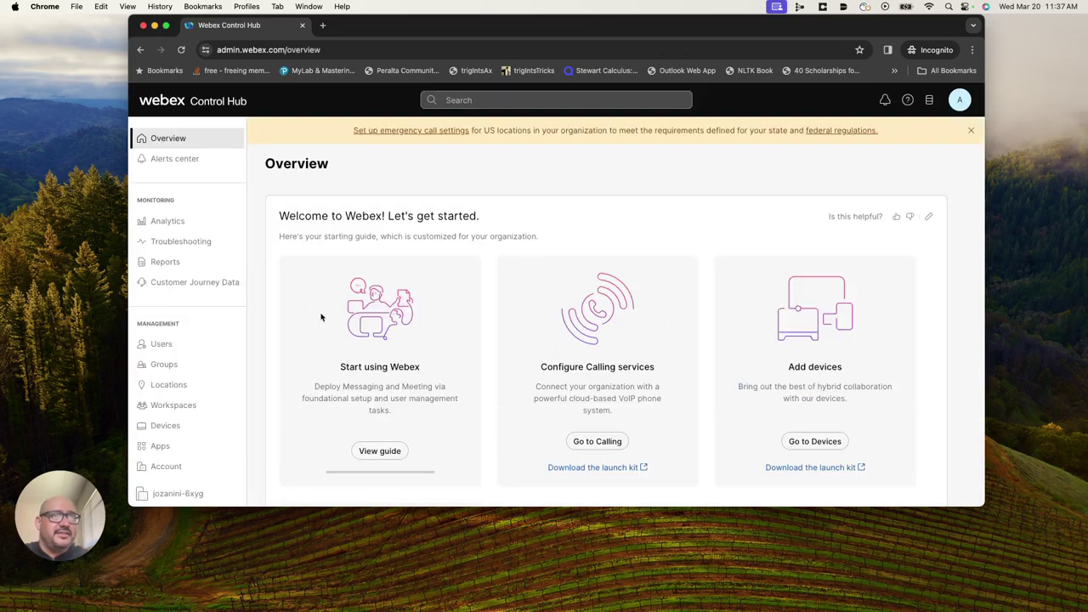
Open the Users page, now showing 5 users with the new agent Active.
{"action": "left_click", "coordinate": [162, 343]}
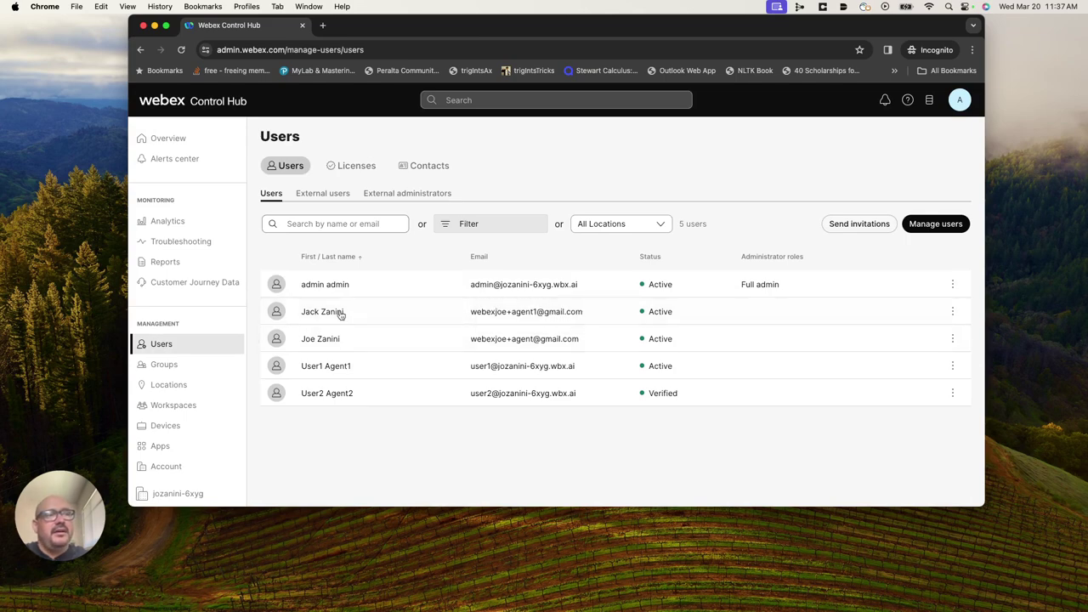
{"action": "scroll", "coordinate": [174, 429], "scroll_direction": "down", "scroll_amount": 5}
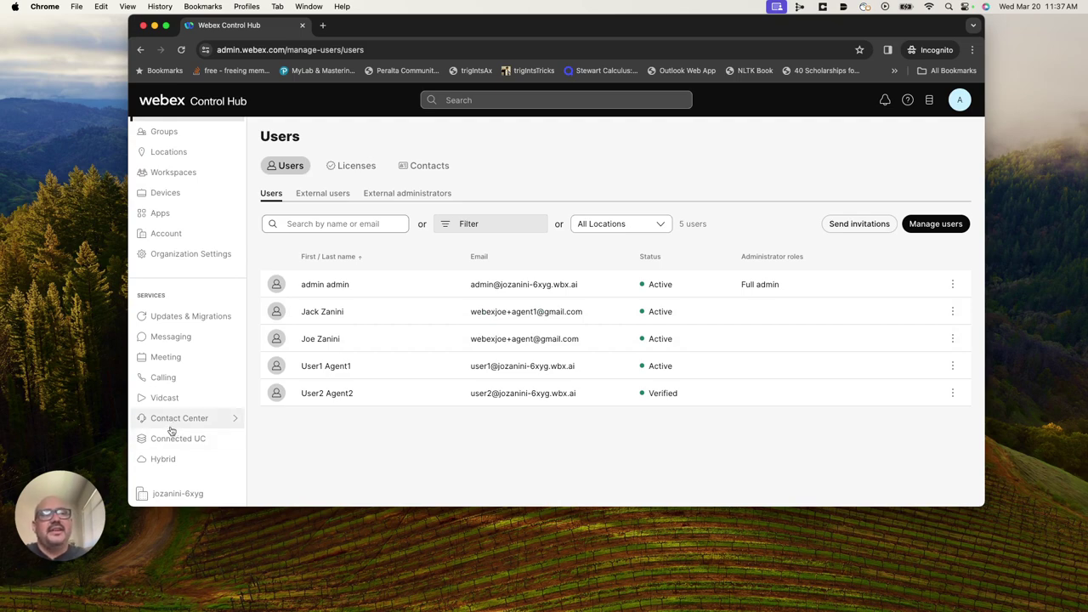
Open Contact Center Users under User Management in the Contact Center section.
{"action": "left_click", "coordinate": [166, 420]}
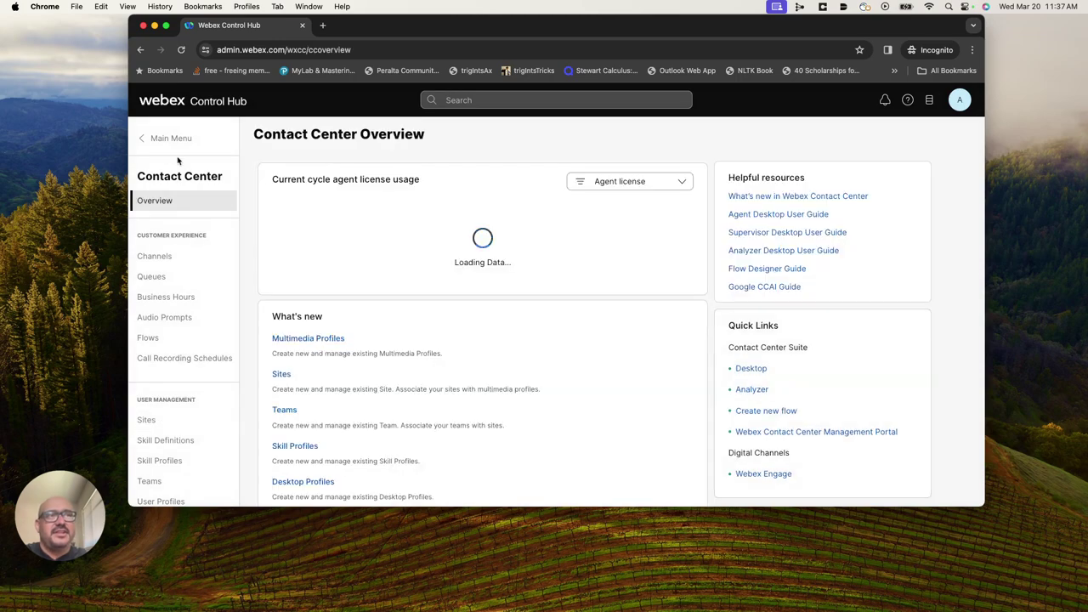
{"action": "left_click", "coordinate": [146, 138]}
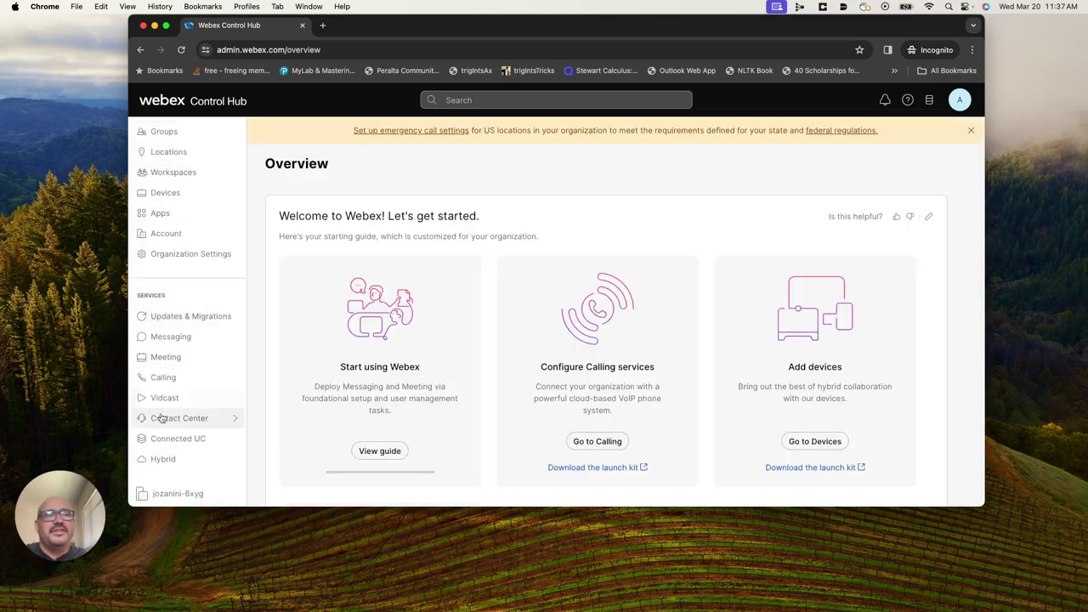
{"action": "left_click", "coordinate": [203, 419]}
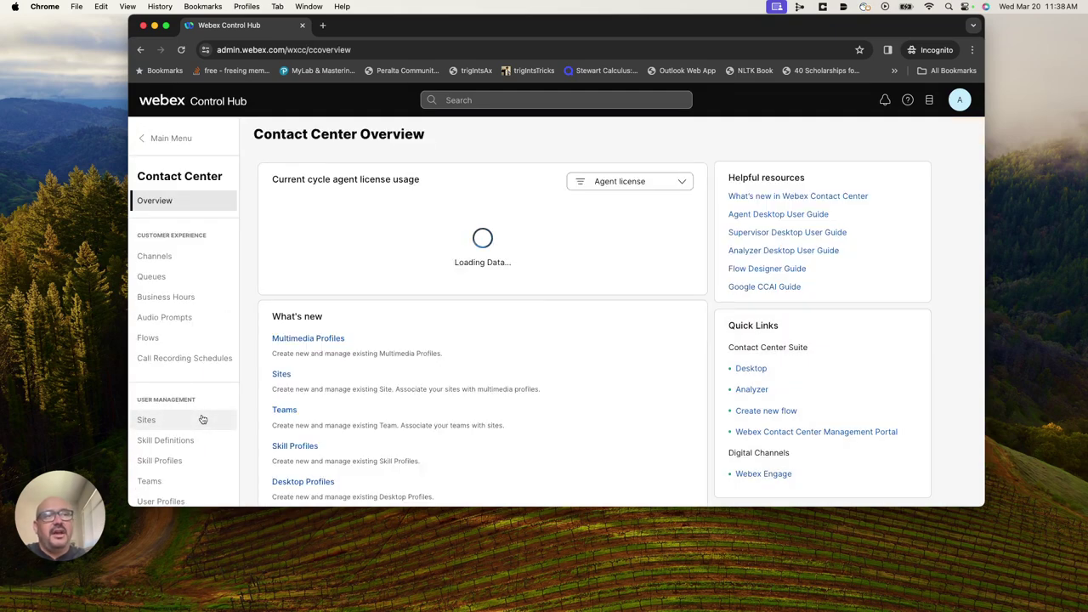
{"action": "scroll", "coordinate": [180, 373], "scroll_direction": "down", "scroll_amount": 2}
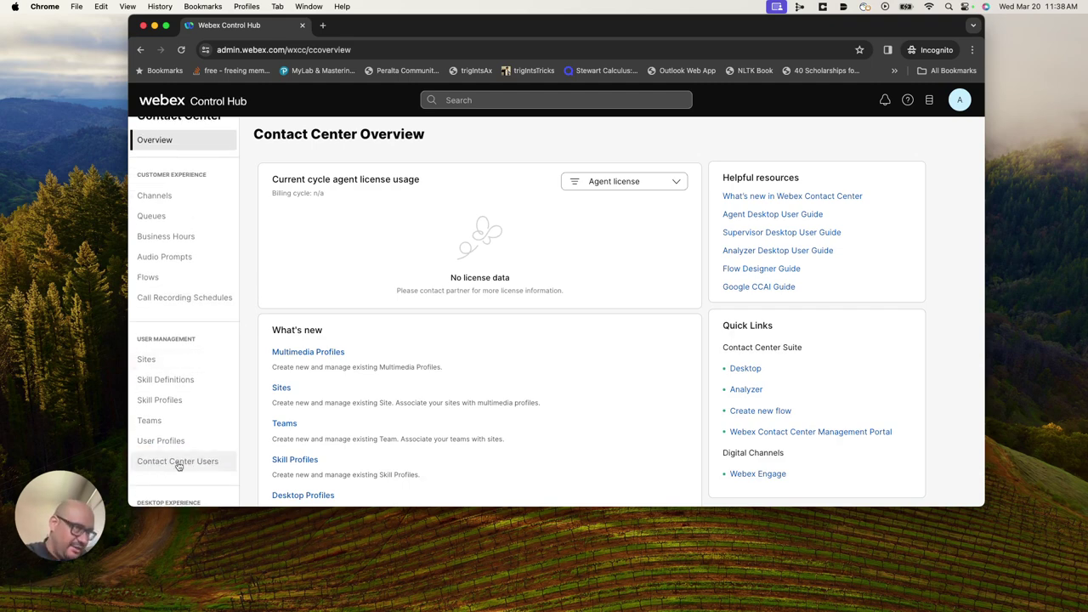
{"action": "left_click", "coordinate": [178, 464]}
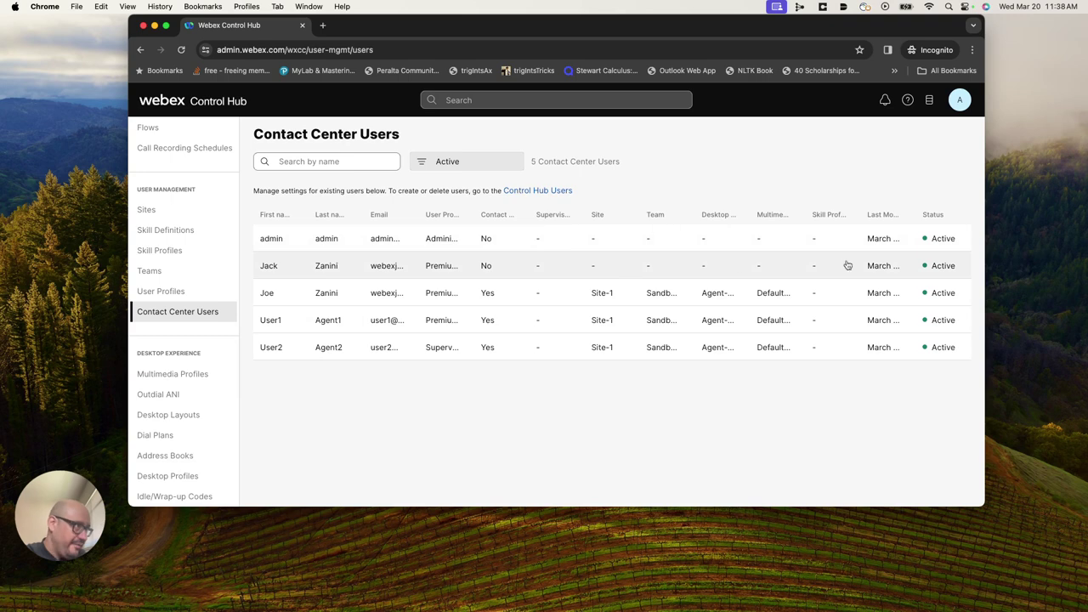
Turn on Contact Center for the user and assign the agent to Site-1.
{"action": "left_click", "coordinate": [280, 266]}
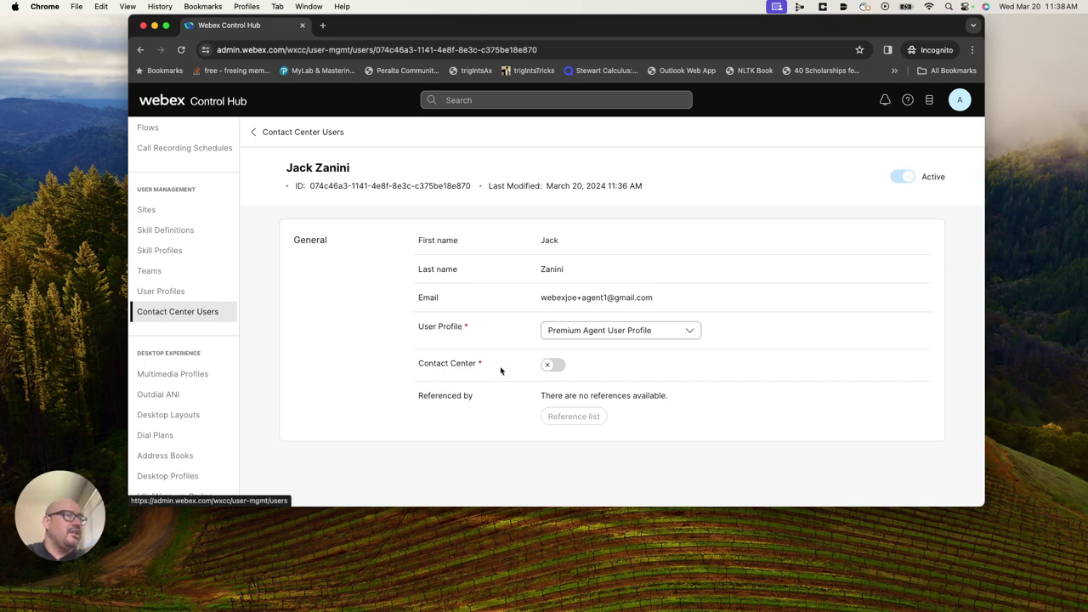
{"action": "left_click", "coordinate": [547, 367]}
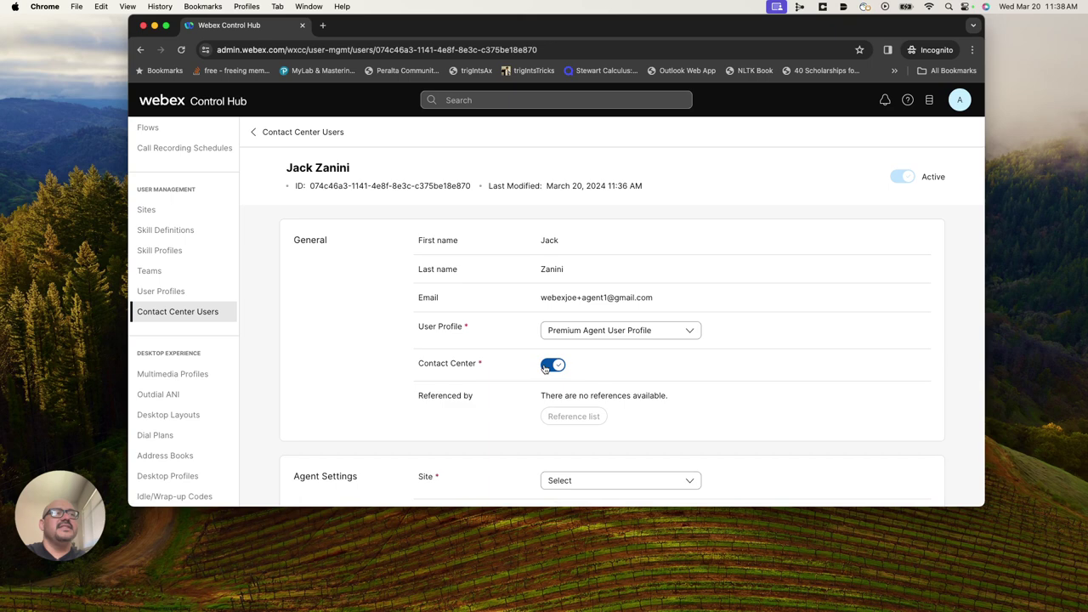
{"action": "scroll", "coordinate": [495, 418], "scroll_direction": "down", "scroll_amount": 5}
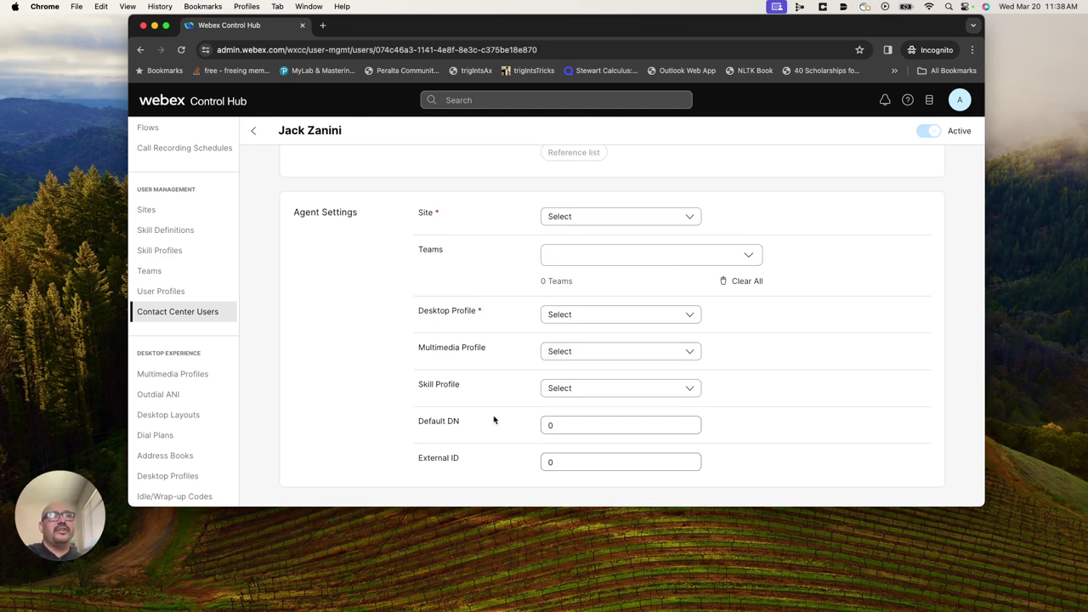
{"action": "left_click", "coordinate": [688, 217]}
{"action": "left_click", "coordinate": [568, 303]}
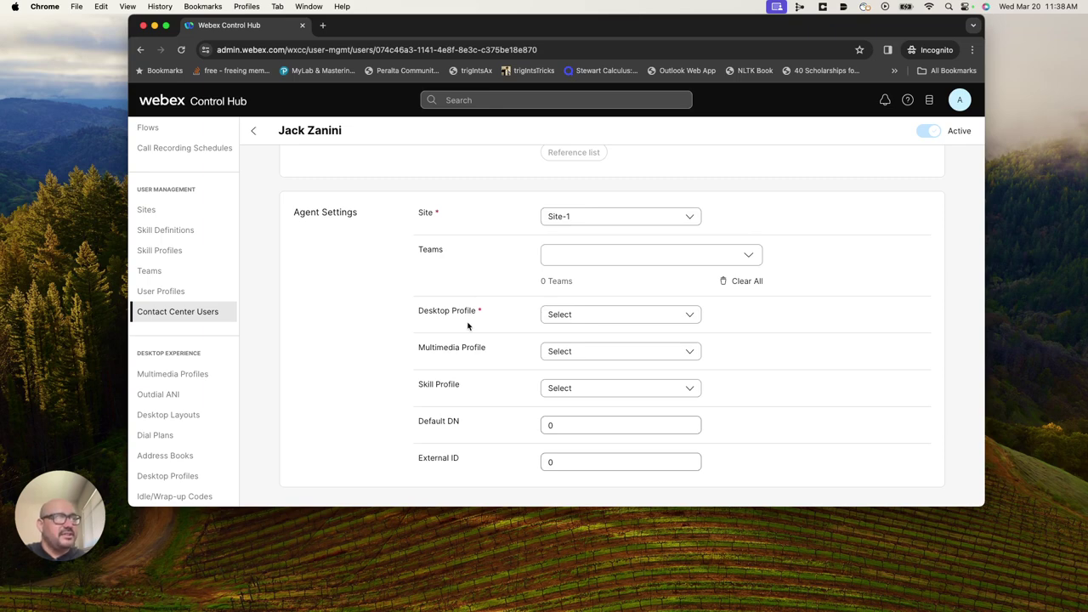
Set desktop profile Agent-Profile (Auto WrapUp), multimedia profile Default_Telephony_Profile, skill profile None, and save.
{"action": "left_click", "coordinate": [688, 314]}
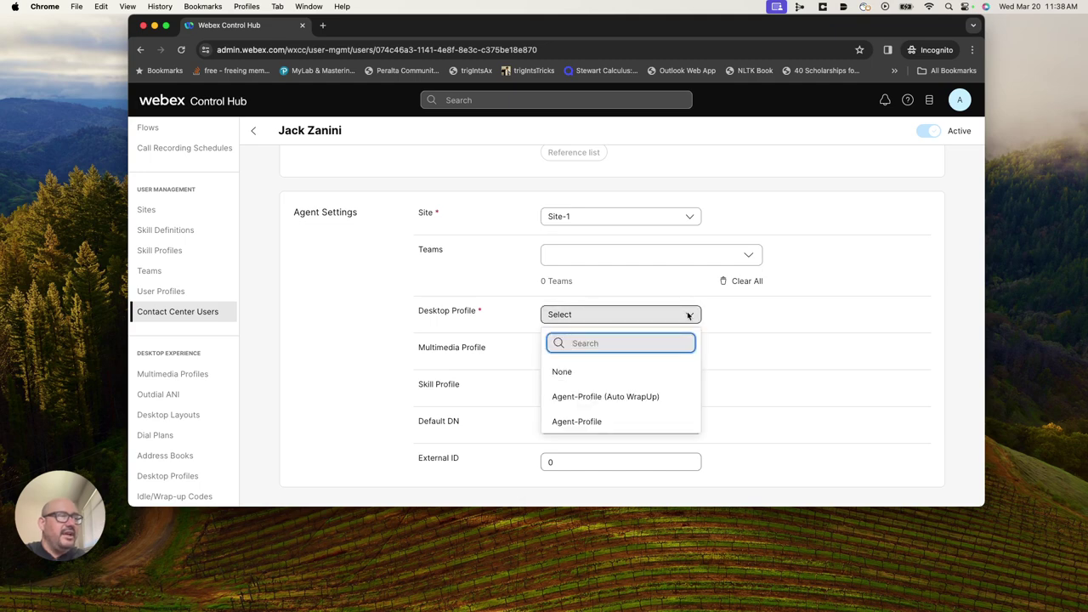
{"action": "left_click", "coordinate": [580, 398]}
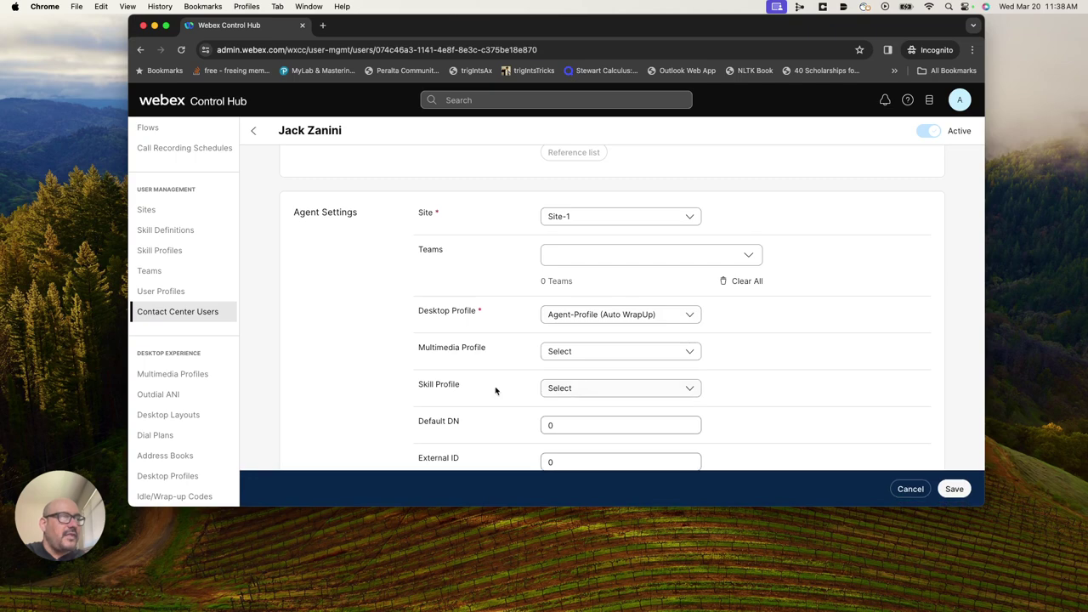
{"action": "left_click", "coordinate": [697, 355]}
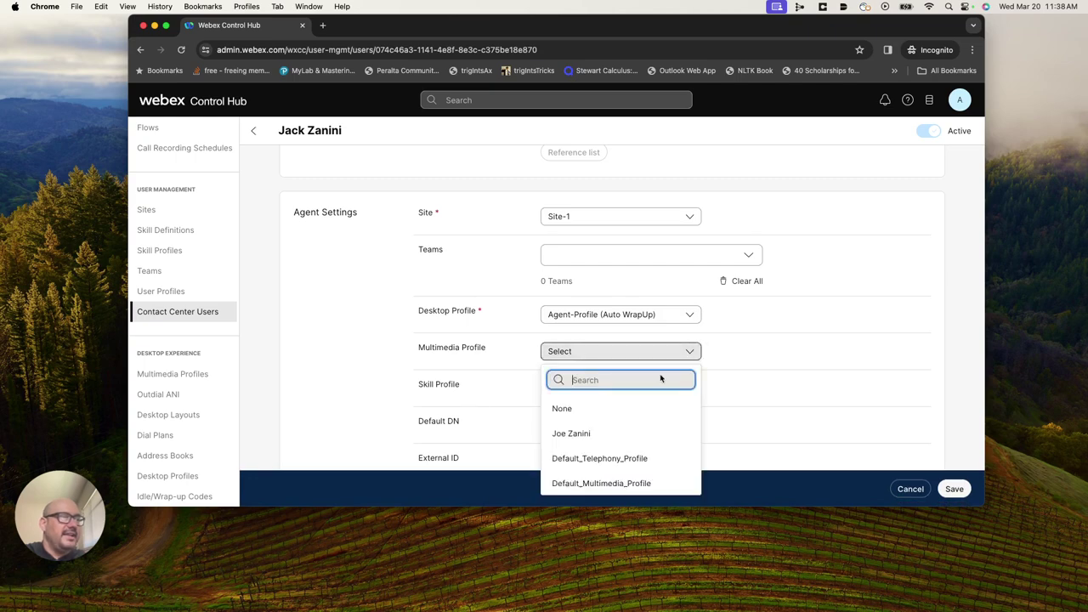
{"action": "left_click", "coordinate": [566, 460]}
{"action": "scroll", "coordinate": [498, 425], "scroll_direction": "down", "scroll_amount": 2}
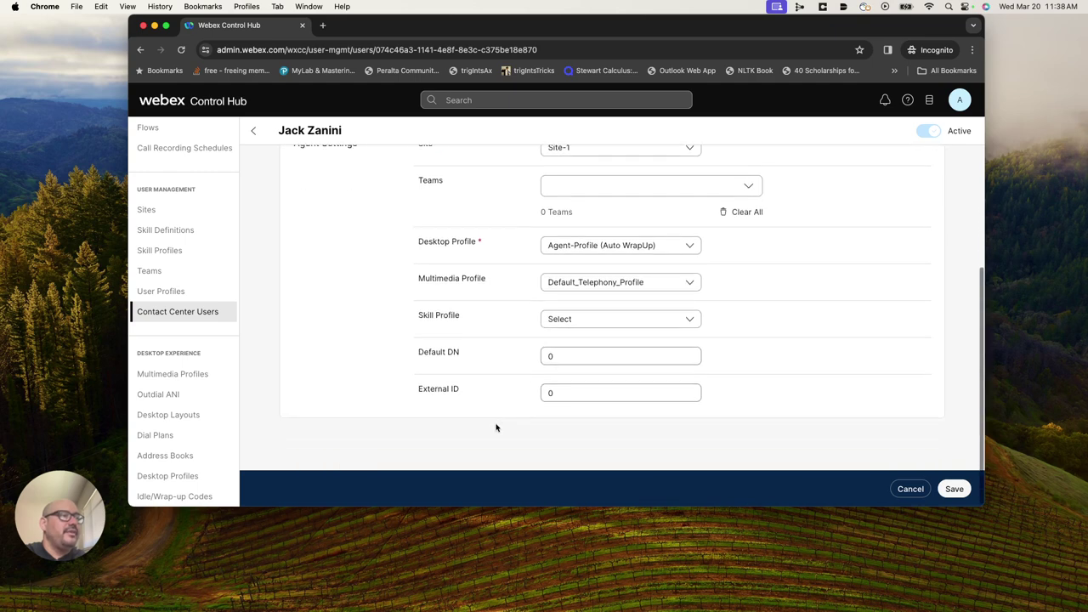
{"action": "left_click", "coordinate": [690, 320]}
{"action": "left_click", "coordinate": [565, 381]}
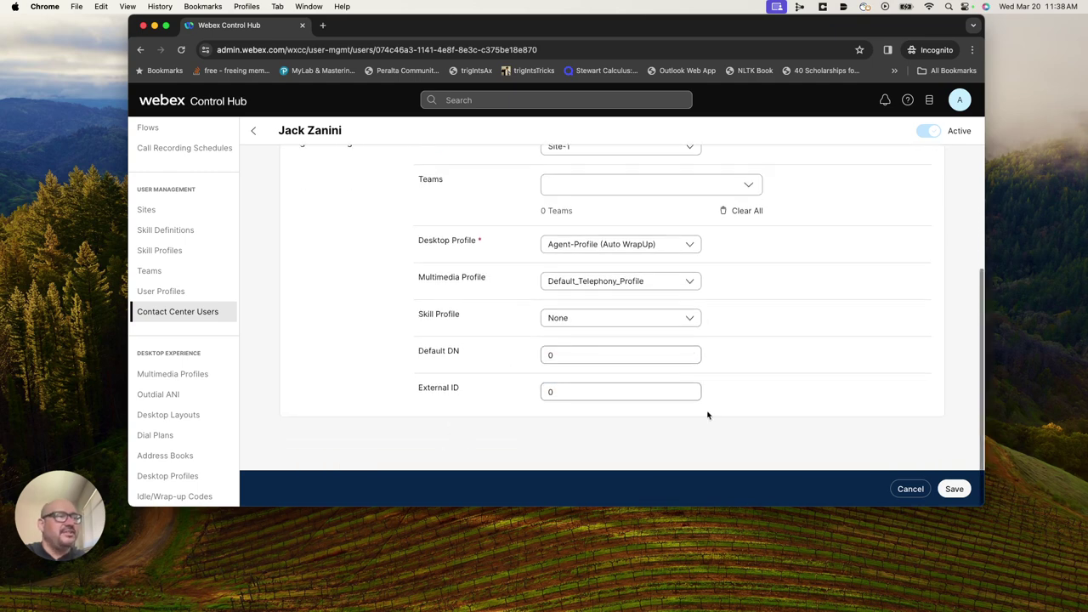
{"action": "left_click", "coordinate": [954, 490]}
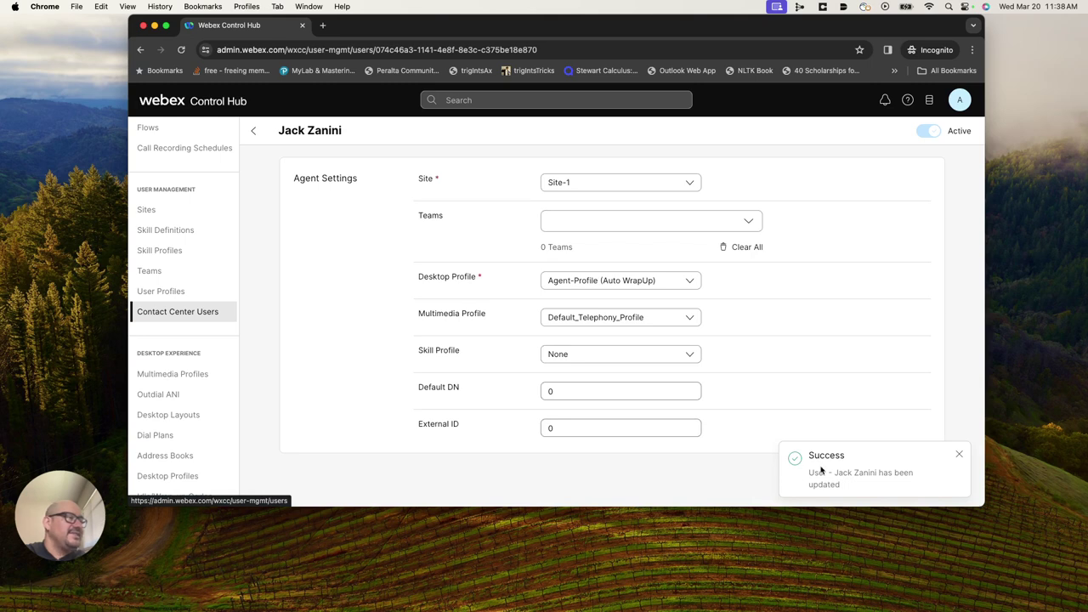
Add the agent to team Sandbox Team AgentType - rwyw and save.
{"action": "scroll", "coordinate": [849, 335], "scroll_direction": "up", "scroll_amount": 2}
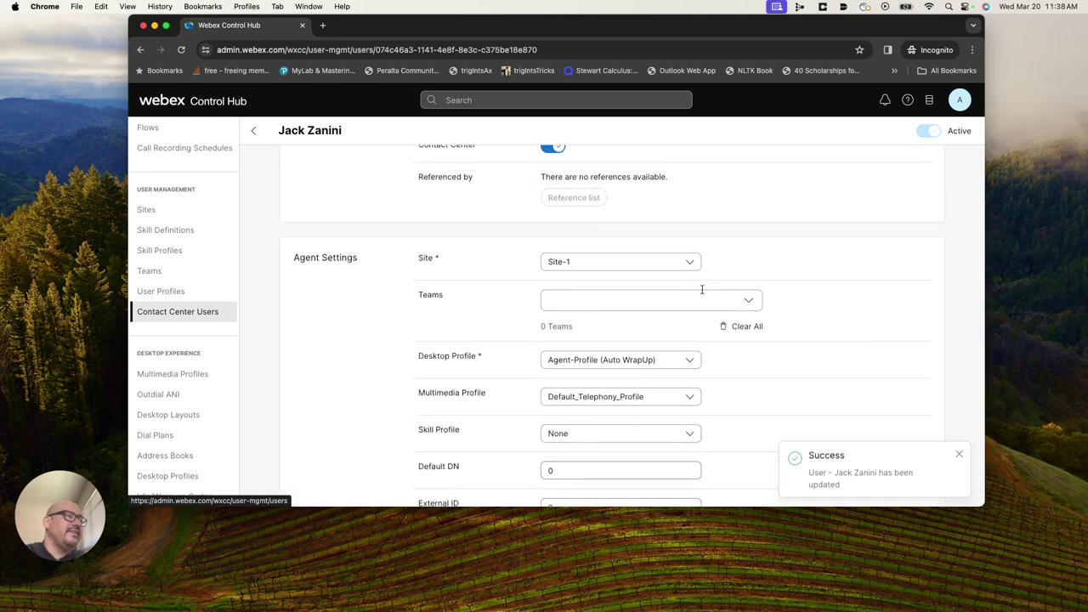
{"action": "left_click", "coordinate": [754, 299]}
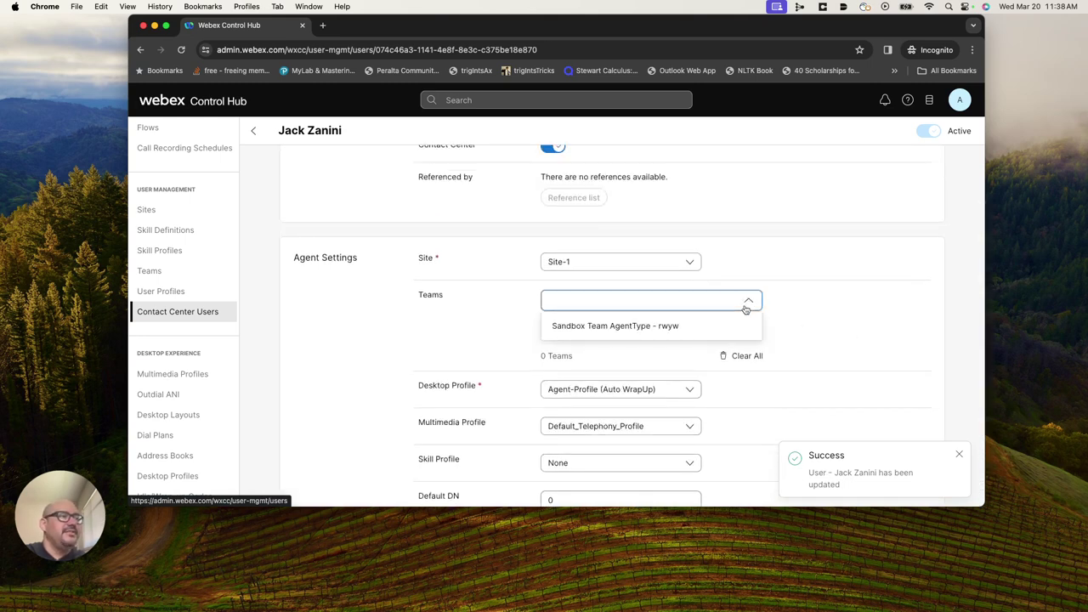
{"action": "left_click", "coordinate": [588, 326]}
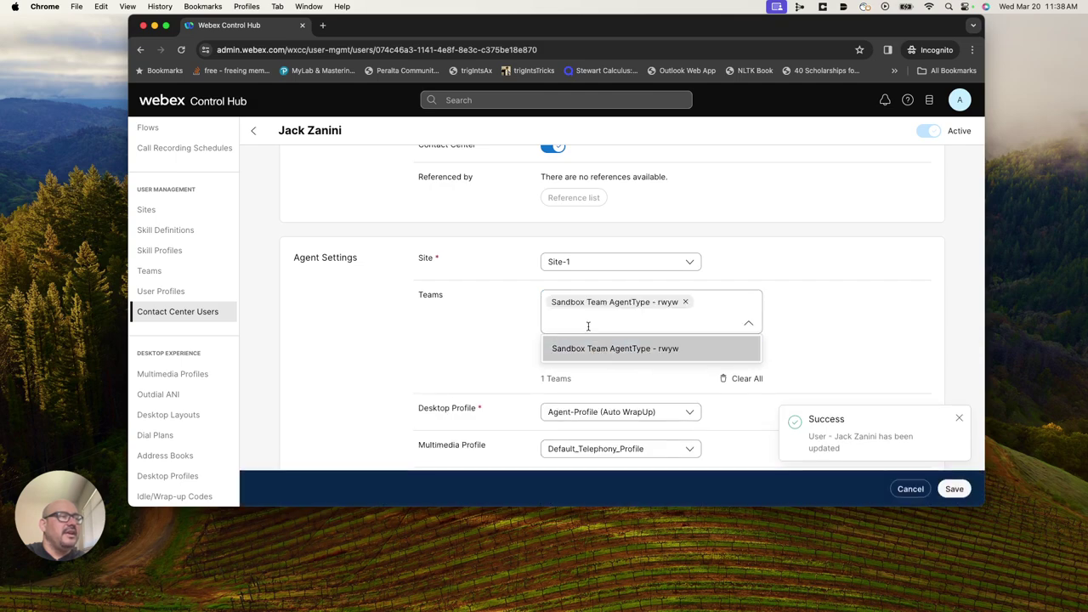
{"action": "left_click", "coordinate": [876, 335]}
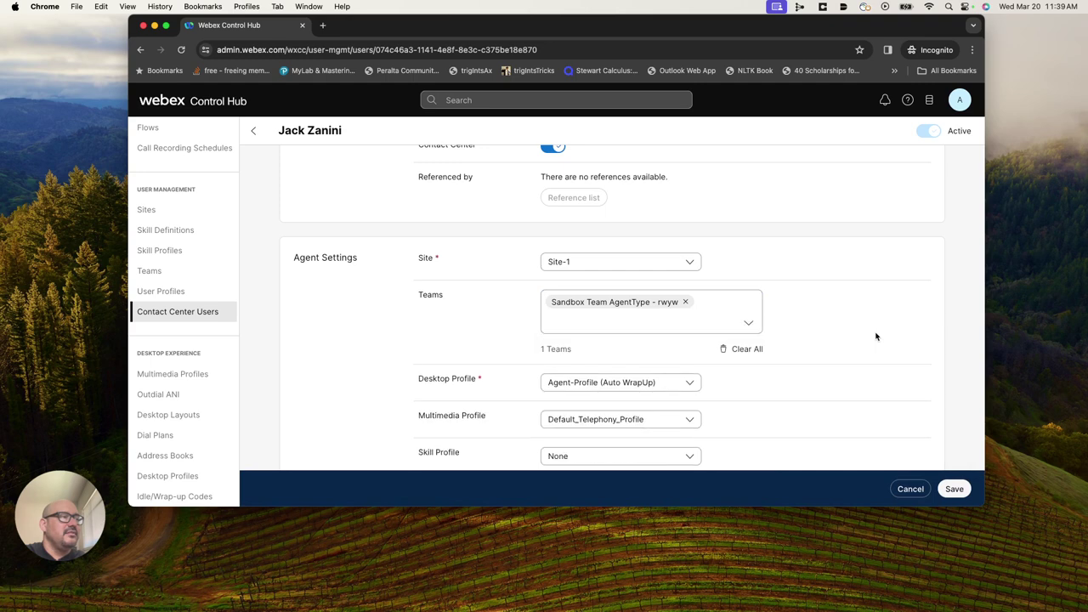
{"action": "scroll", "coordinate": [862, 374], "scroll_direction": "down", "scroll_amount": 3}
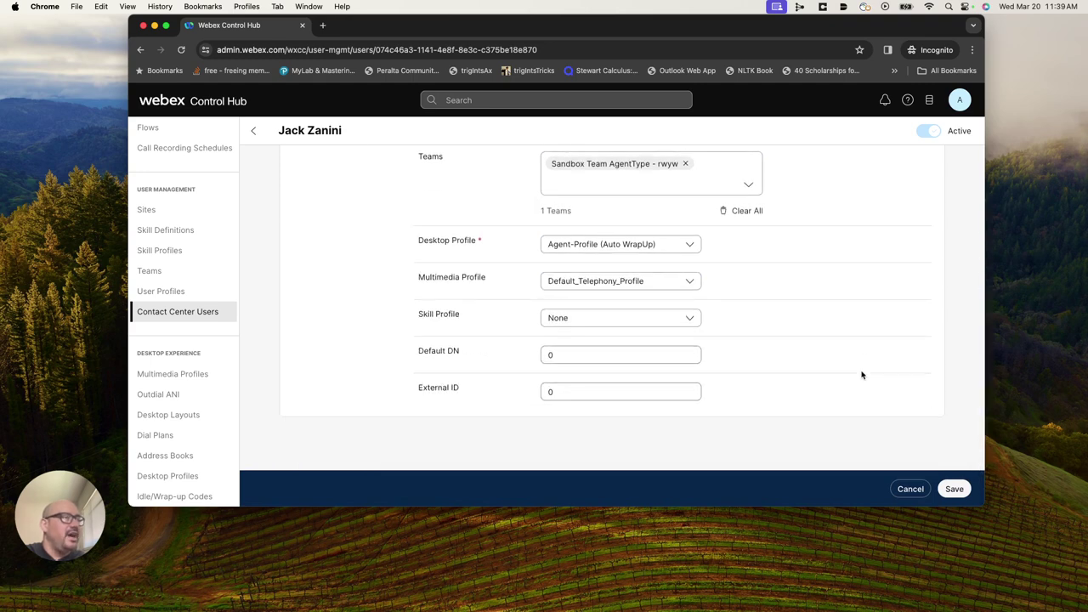
{"action": "left_click", "coordinate": [955, 489]}
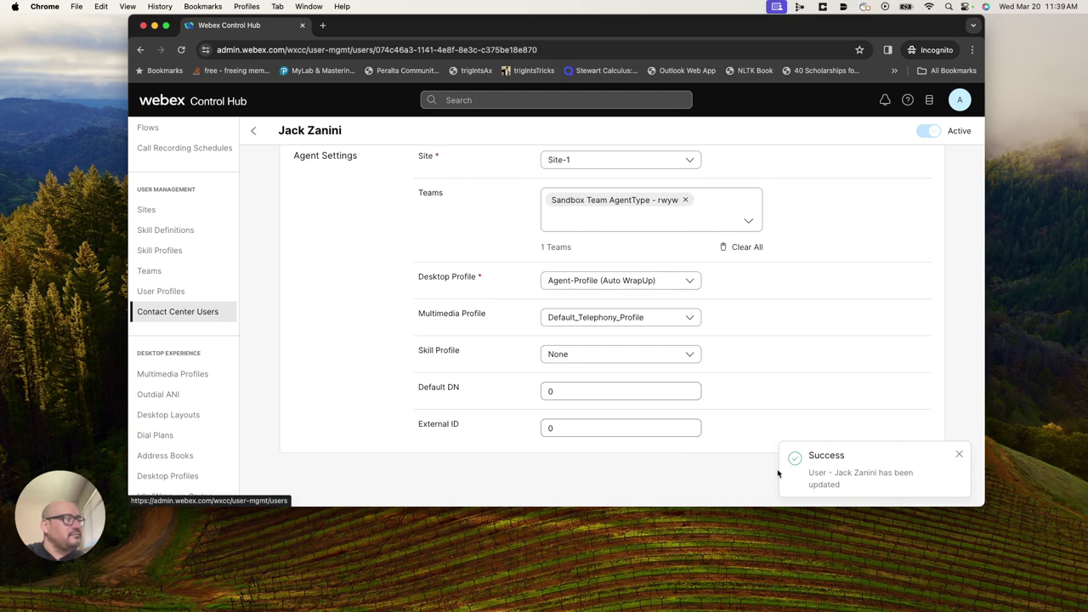
From Teams, open Sandbox Team AgentType - rwyw and scroll to its four assigned agents.
{"action": "scroll", "coordinate": [166, 421], "scroll_direction": "down", "scroll_amount": 5}
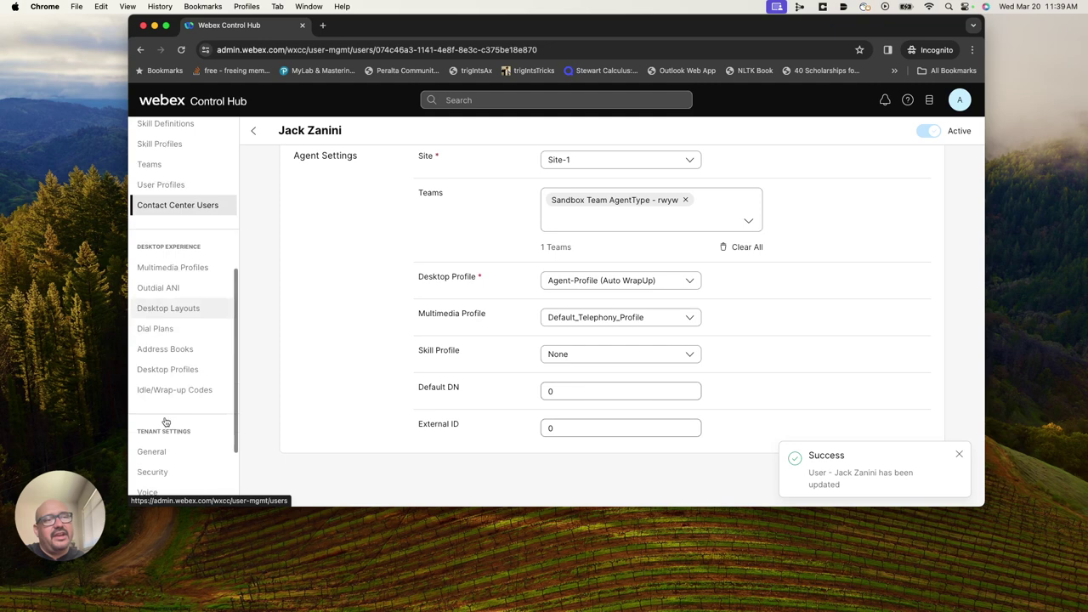
{"action": "scroll", "coordinate": [177, 343], "scroll_direction": "up", "scroll_amount": 5}
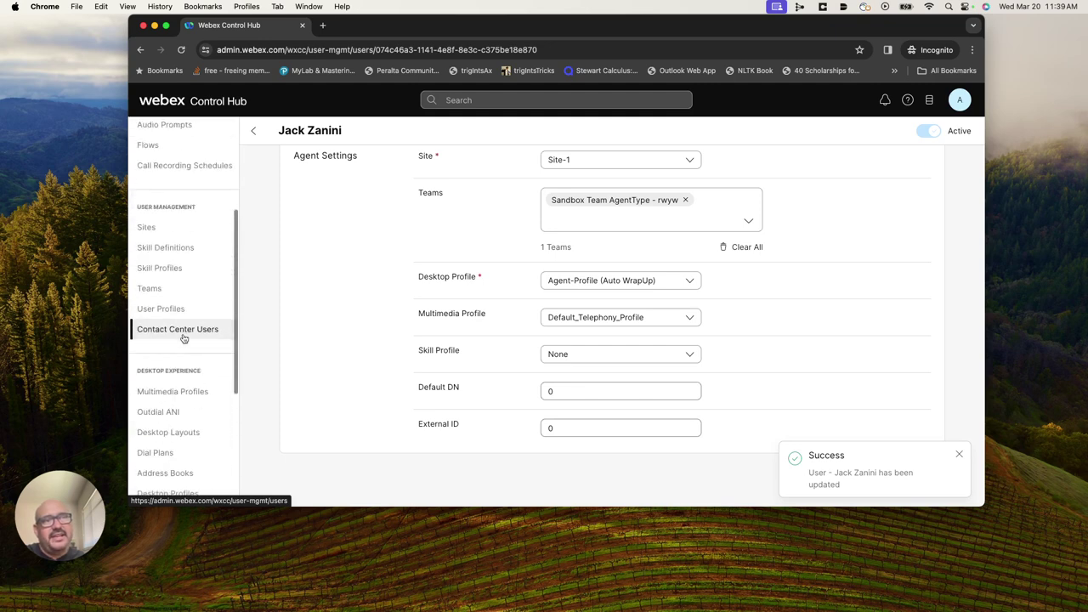
{"action": "scroll", "coordinate": [182, 337], "scroll_direction": "down", "scroll_amount": 5}
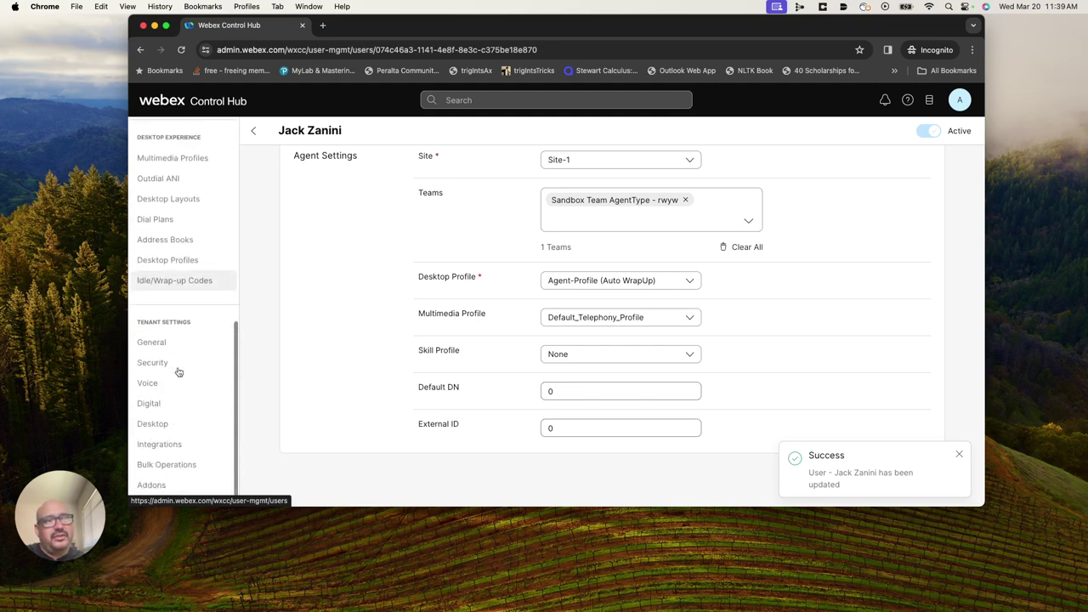
{"action": "scroll", "coordinate": [157, 412], "scroll_direction": "up", "scroll_amount": 10}
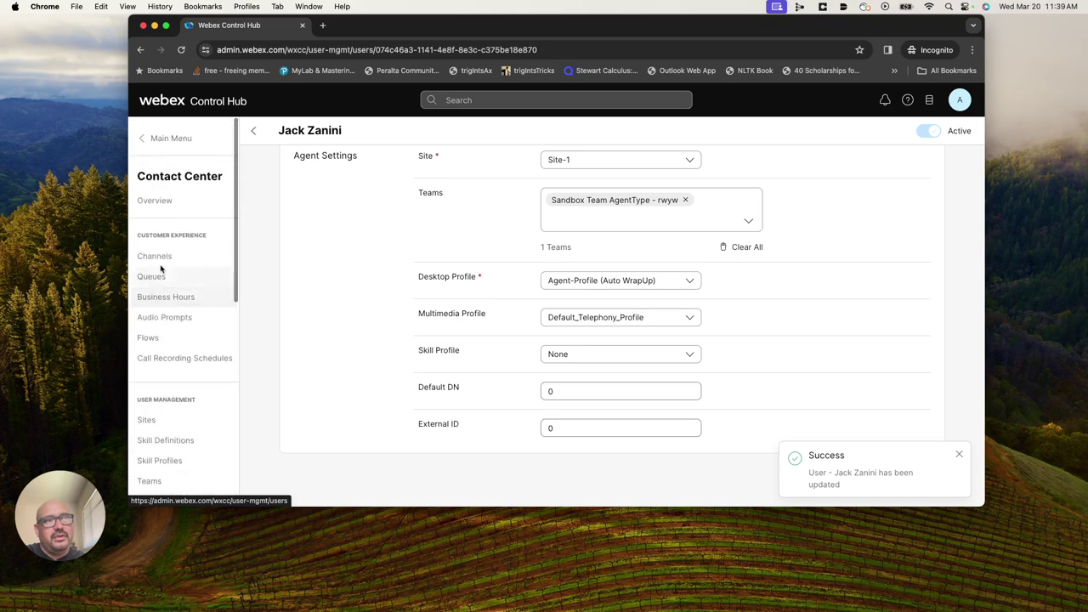
{"action": "scroll", "coordinate": [145, 442], "scroll_direction": "down", "scroll_amount": 1}
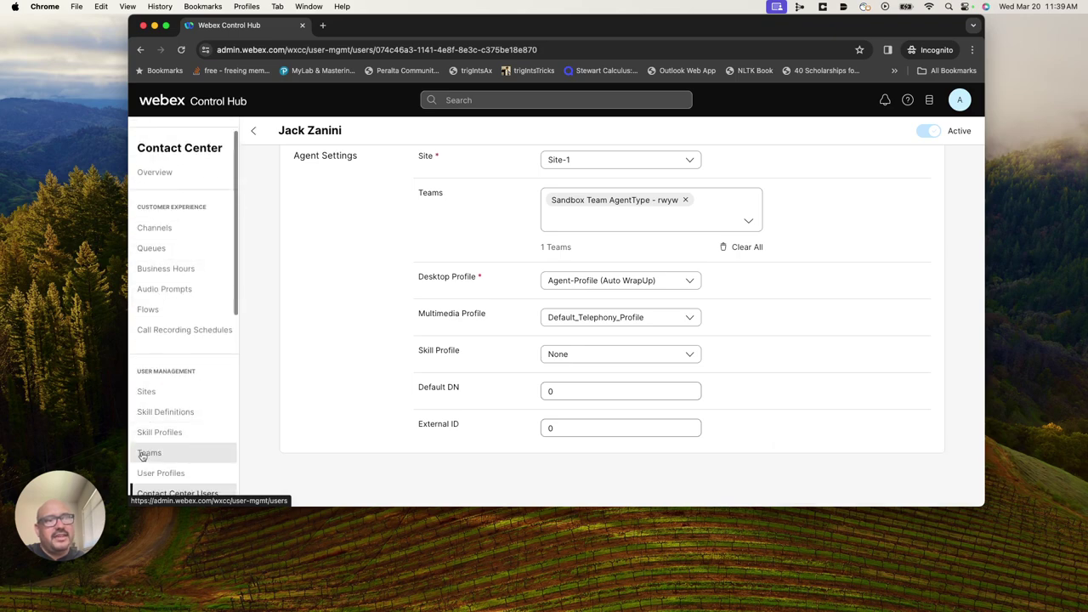
{"action": "left_click", "coordinate": [143, 452]}
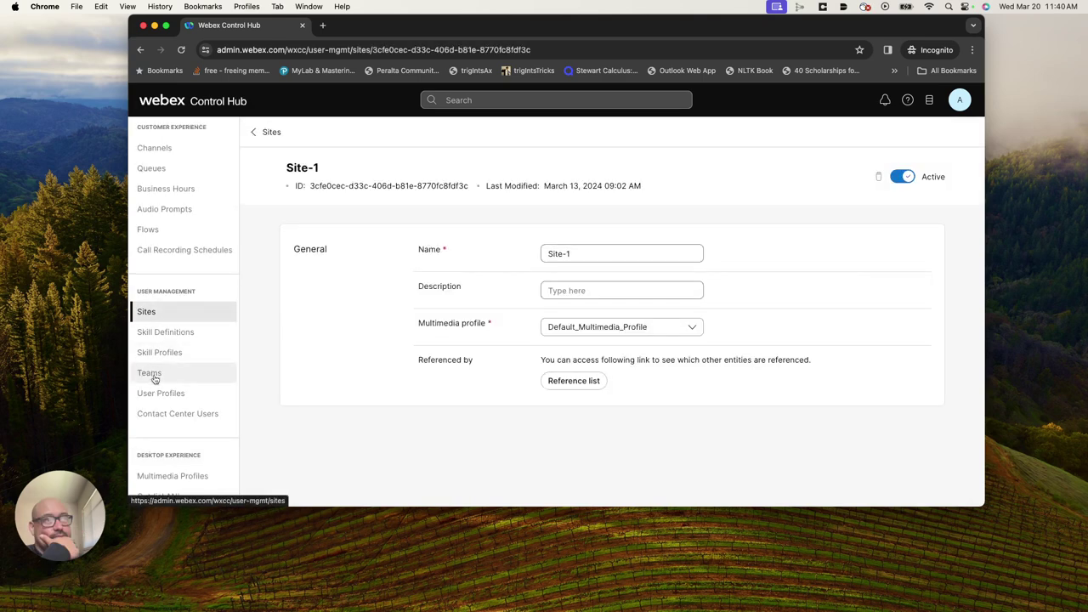
{"action": "left_click", "coordinate": [151, 370]}
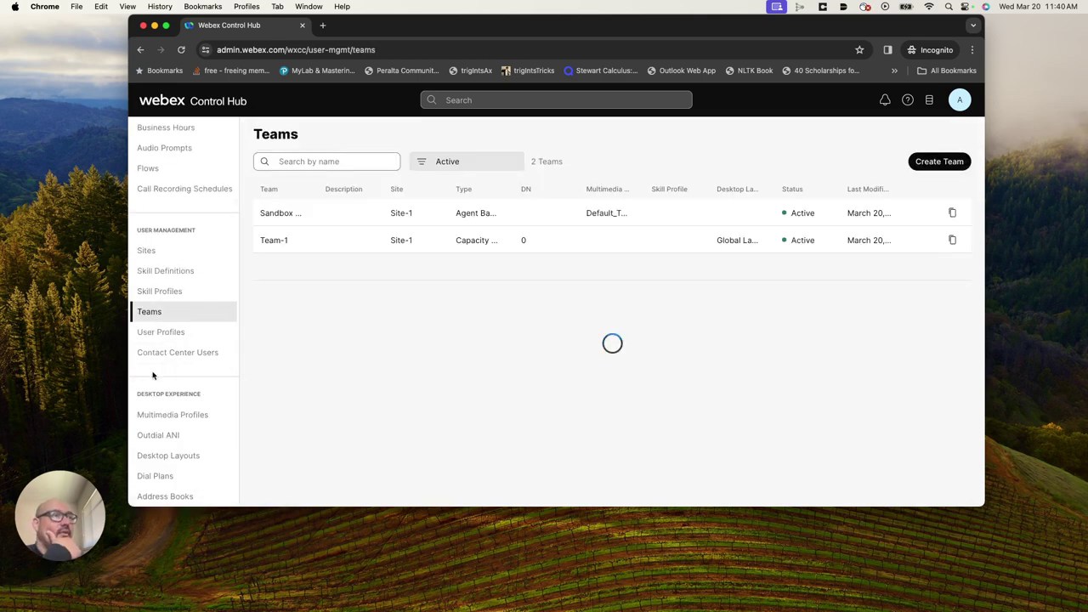
{"action": "left_click", "coordinate": [314, 214]}
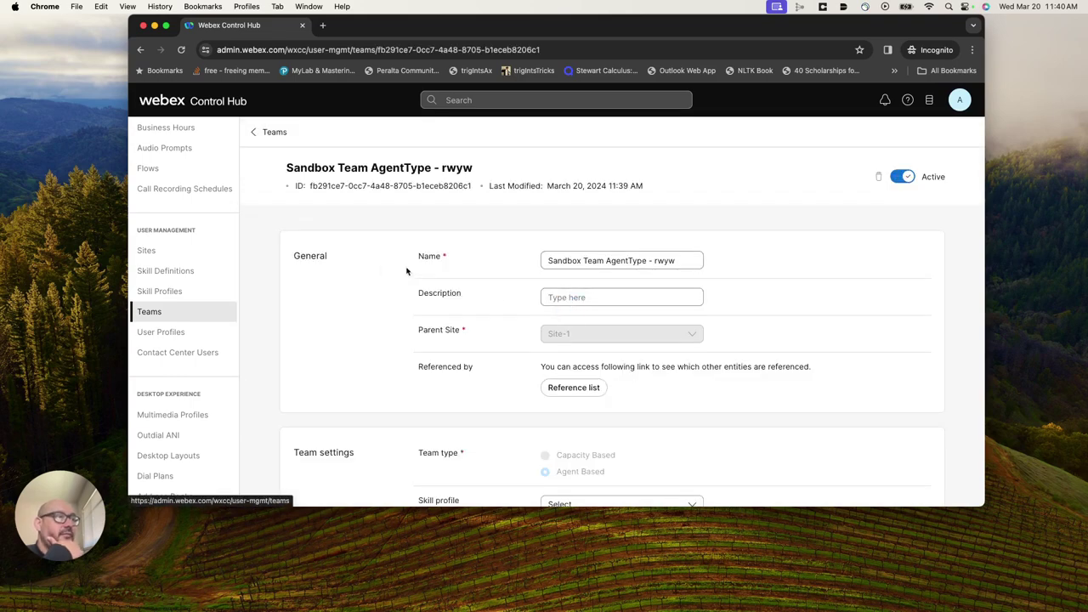
{"action": "scroll", "coordinate": [502, 393], "scroll_direction": "down", "scroll_amount": 5}
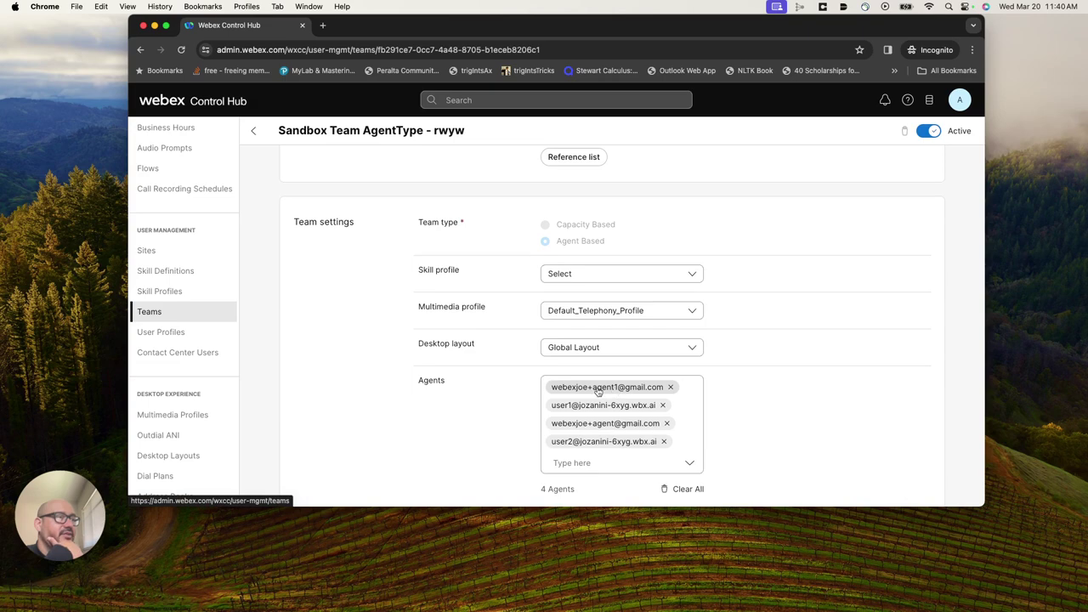
{"action": "scroll", "coordinate": [765, 408], "scroll_direction": "down", "scroll_amount": 2}
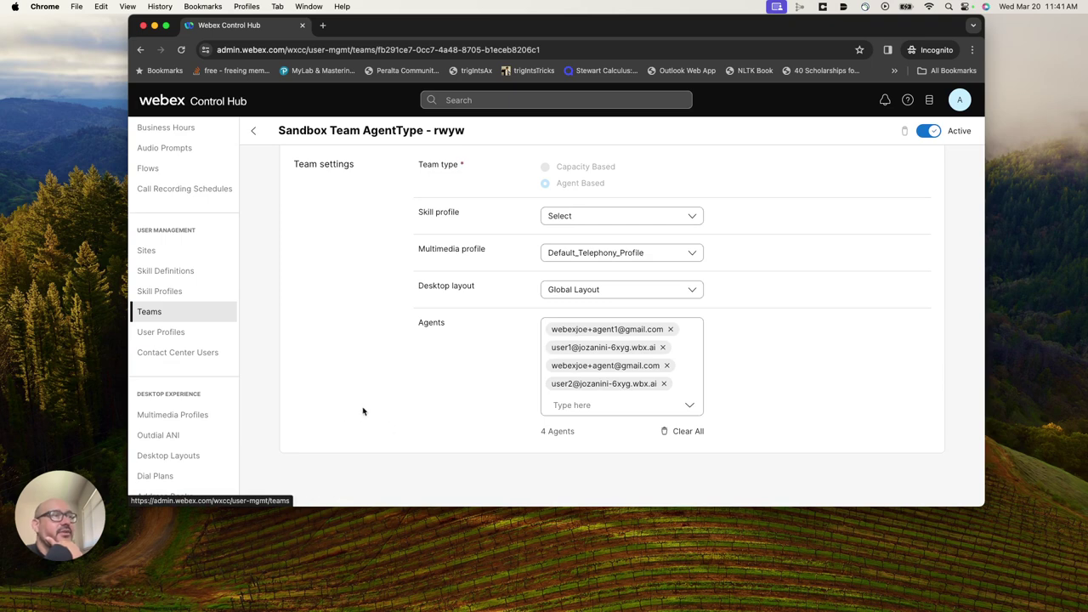
{"action": "left_click", "coordinate": [146, 250]}
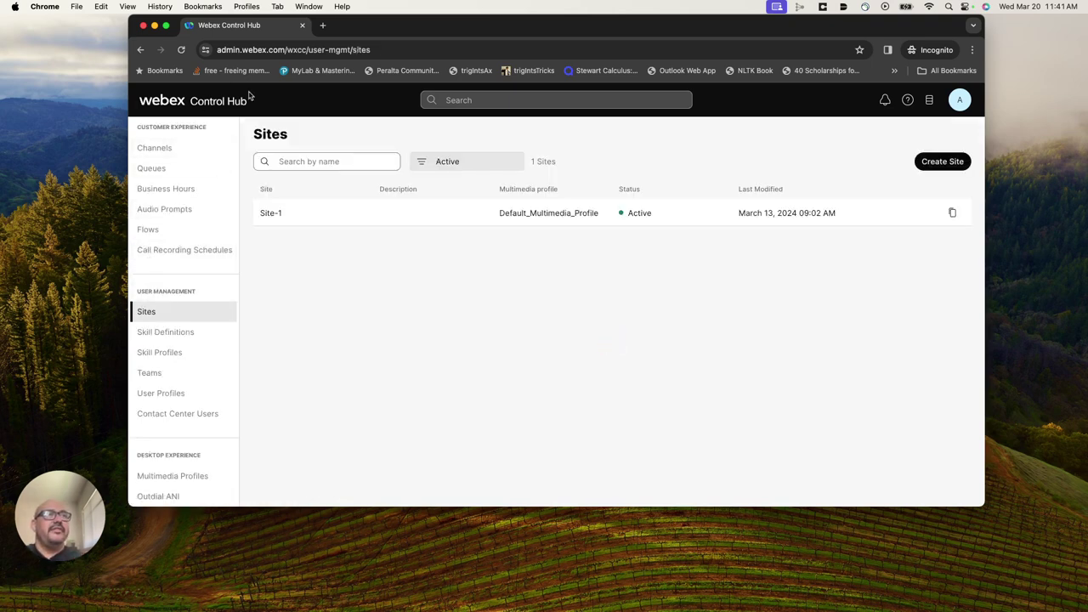
{"action": "left_click", "coordinate": [143, 26]}
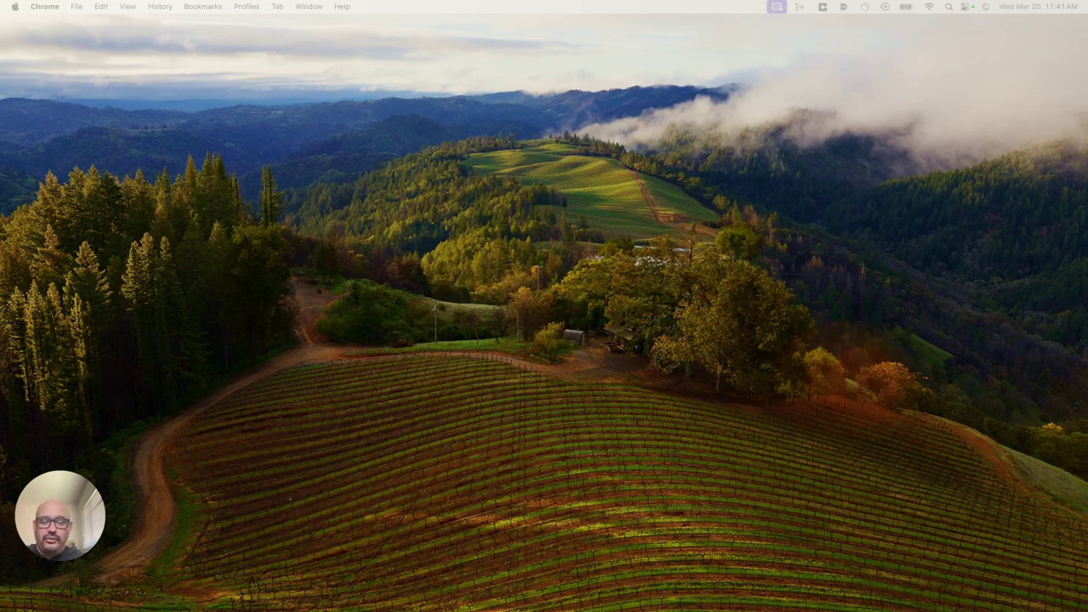
{"action": "key", "text": "super+shift+n"}
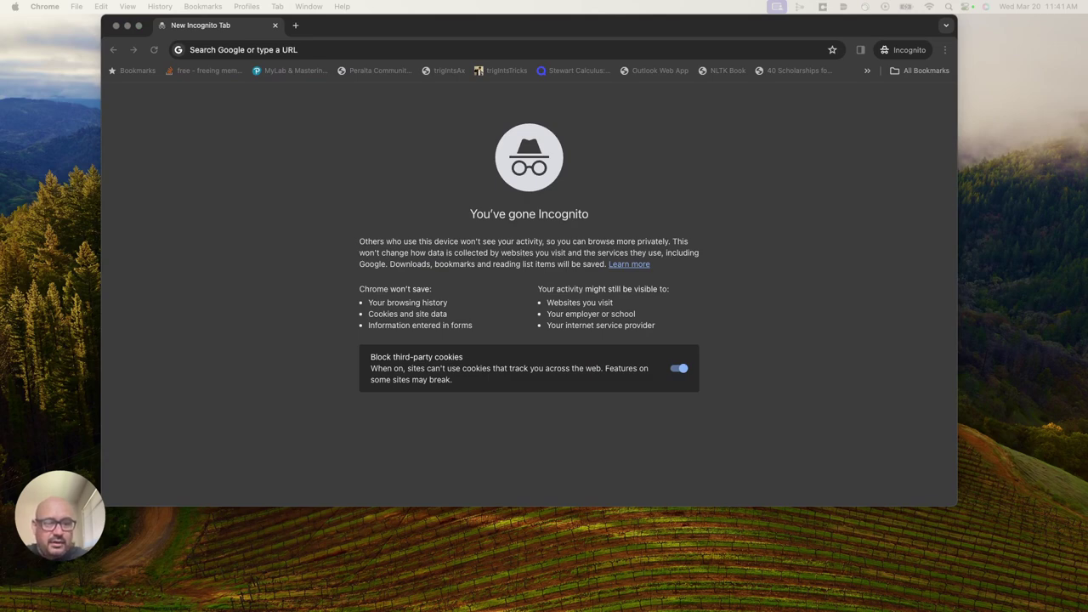
{"action": "left_click", "coordinate": [379, 53]}
{"action": "type", "text": "https://desktop.wxcc-us1.cisco.com/"}
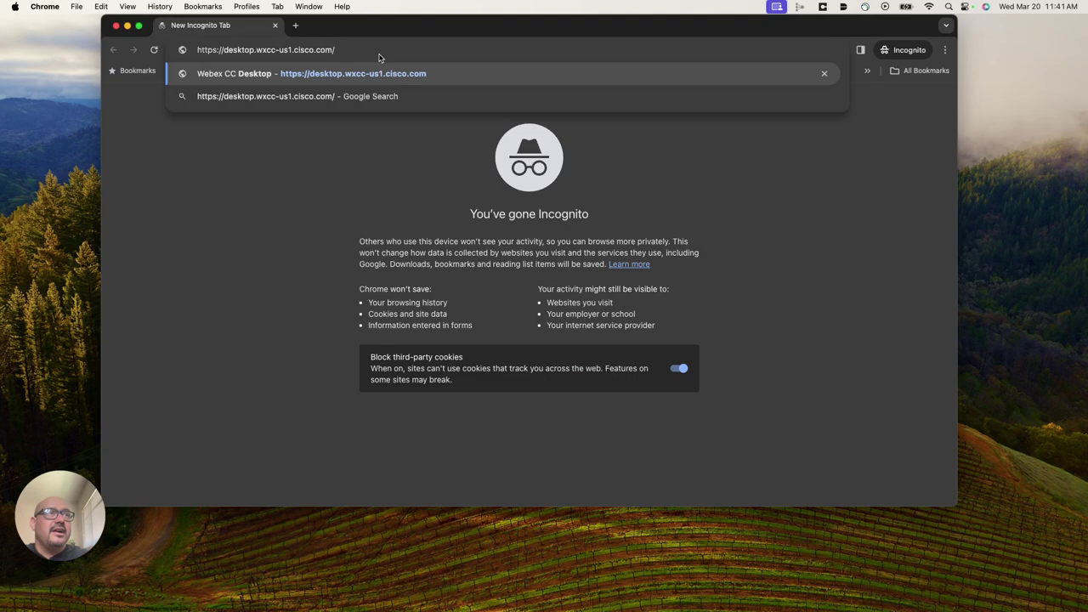
{"action": "key", "text": "Return"}
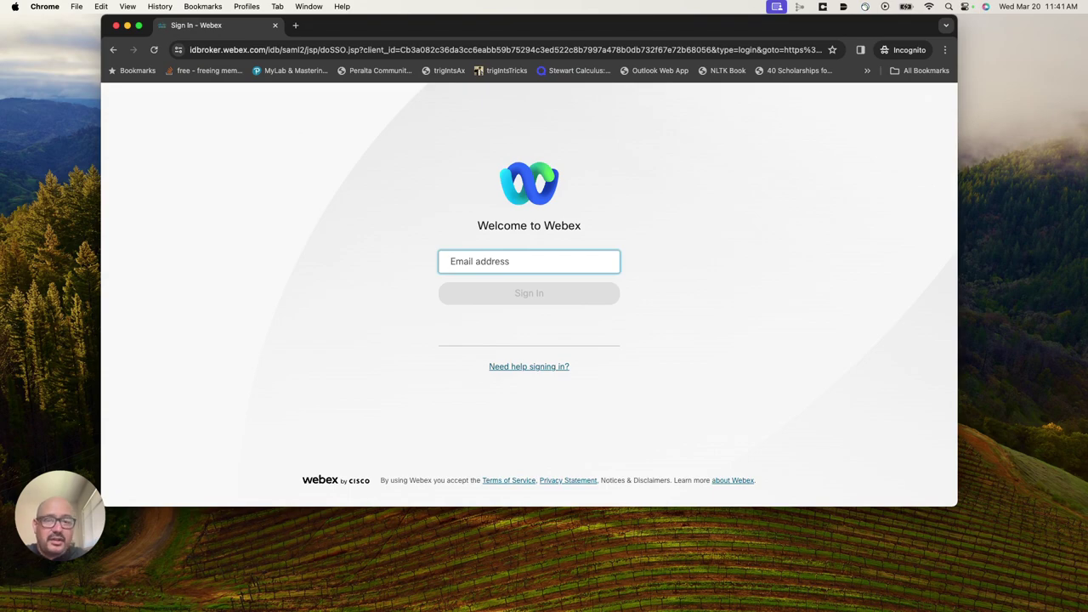
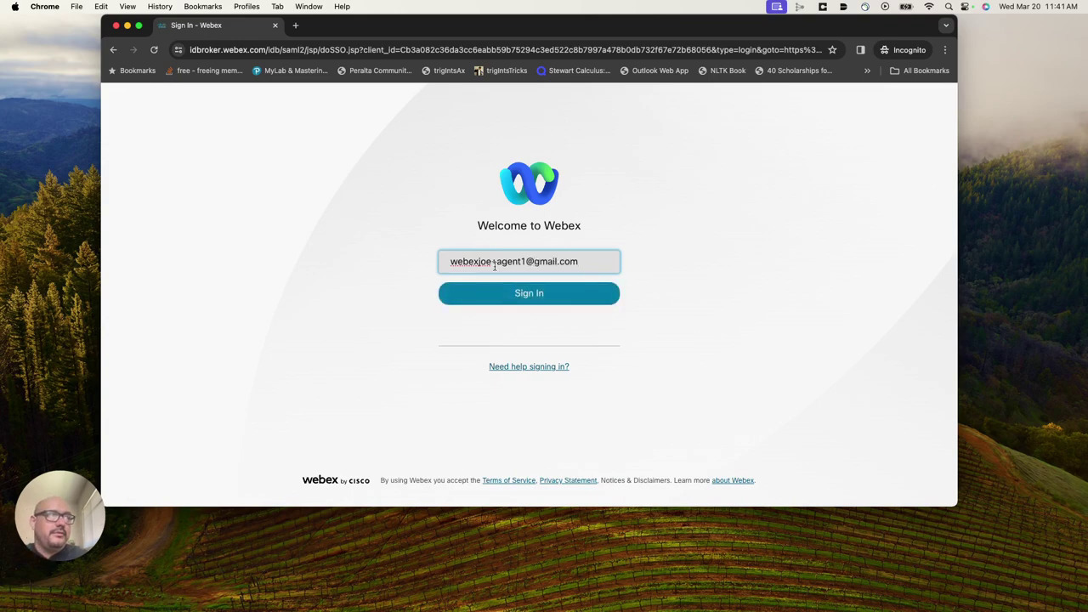
Sign in to Webex with the agent account's e-mail address and password.
{"action": "left_click", "coordinate": [536, 295]}
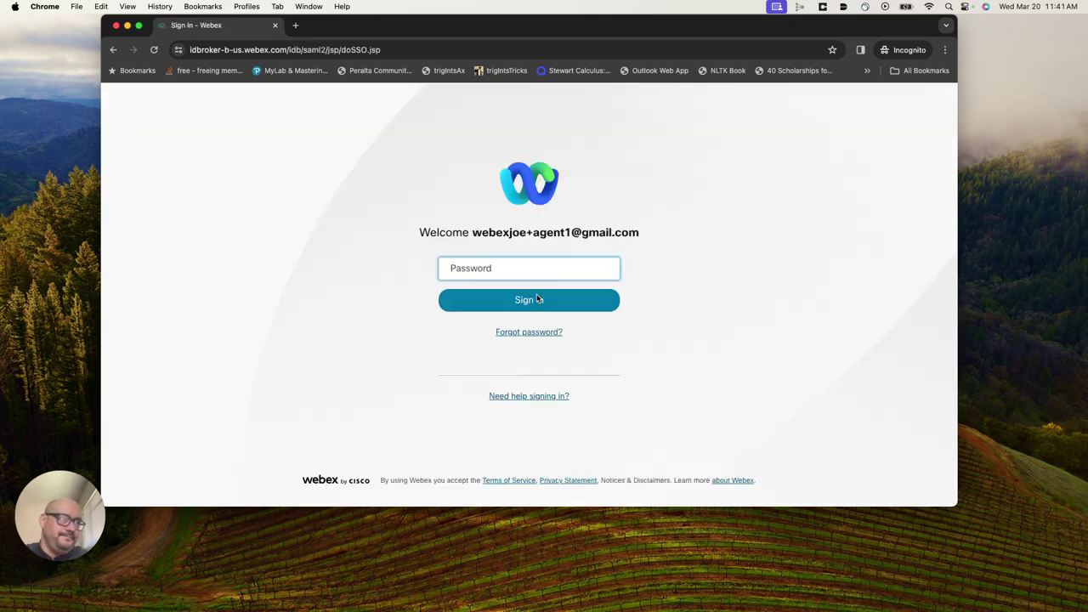
{"action": "left_click", "coordinate": [506, 269]}
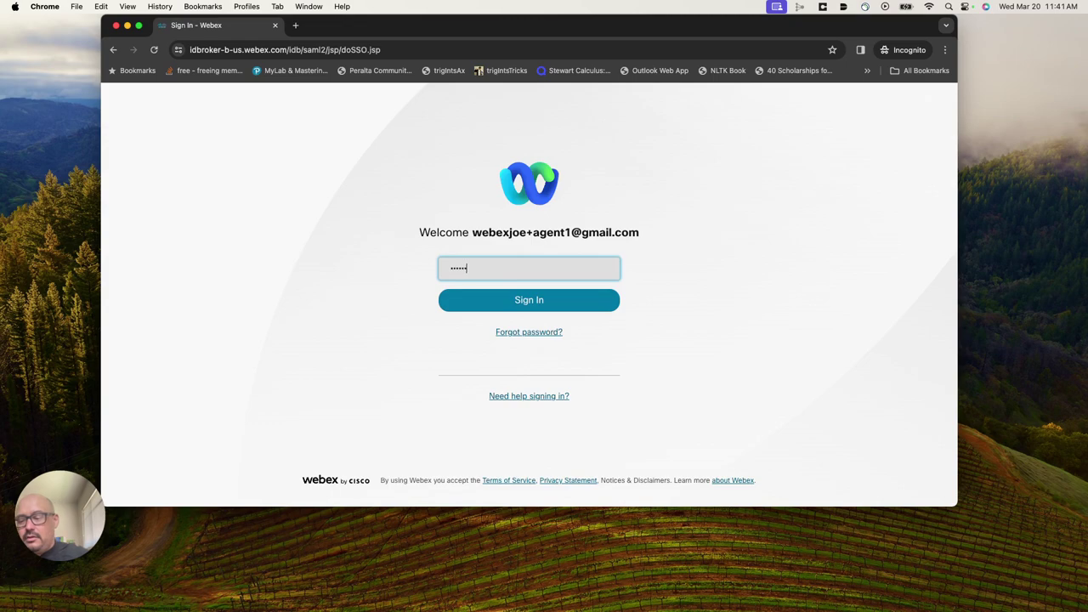
{"action": "left_click", "coordinate": [532, 297]}
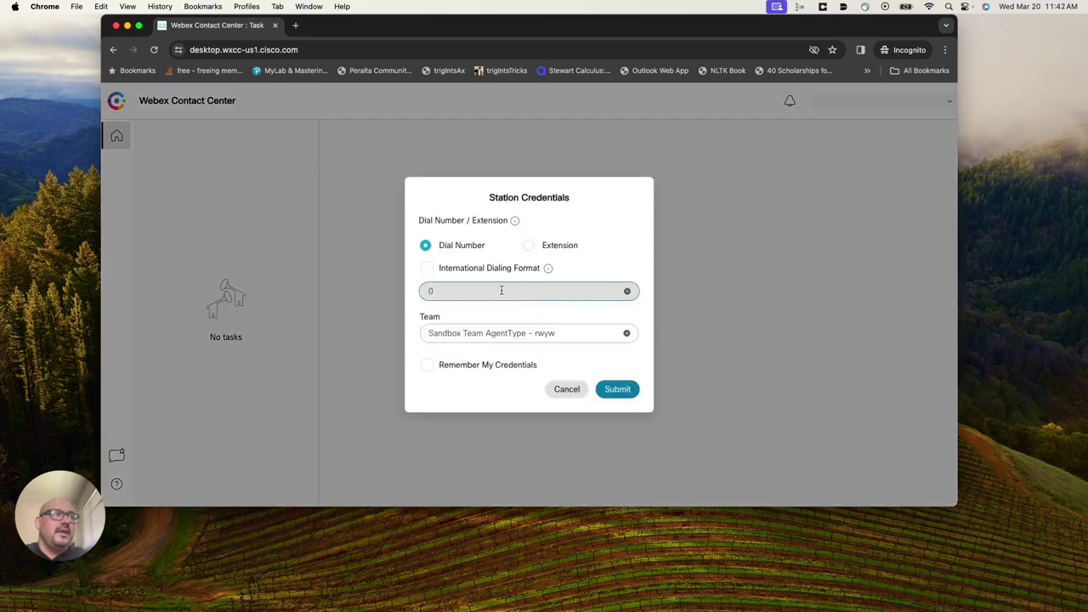
Submit station credentials using Extension 1006 to enter the agent desktop.
{"action": "left_click", "coordinate": [529, 244]}
{"action": "left_click", "coordinate": [533, 272]}
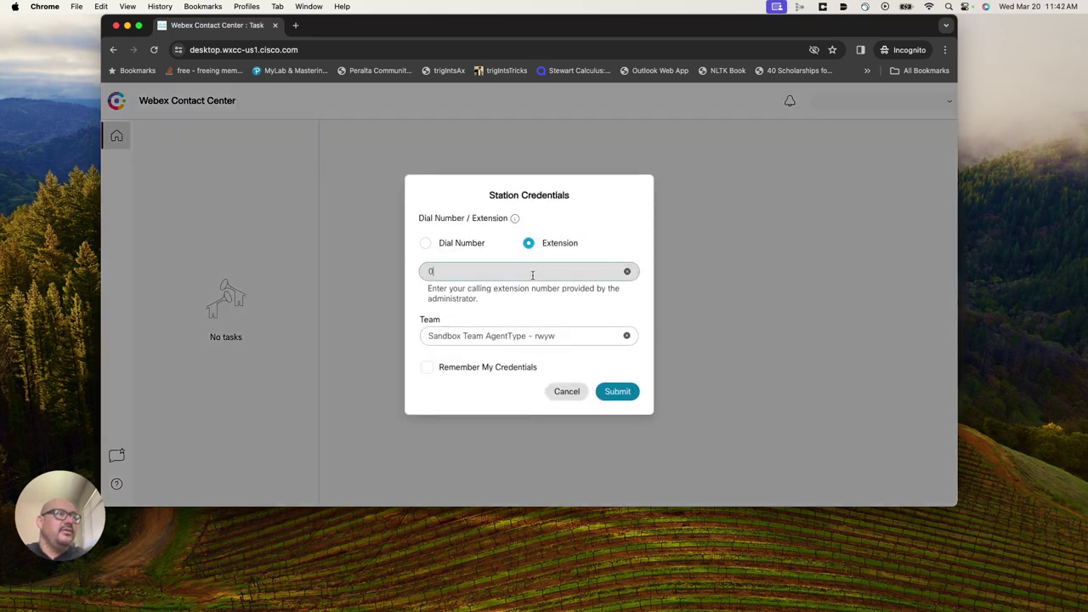
{"action": "key", "text": "BackSpace"}
{"action": "type", "text": "1006"}
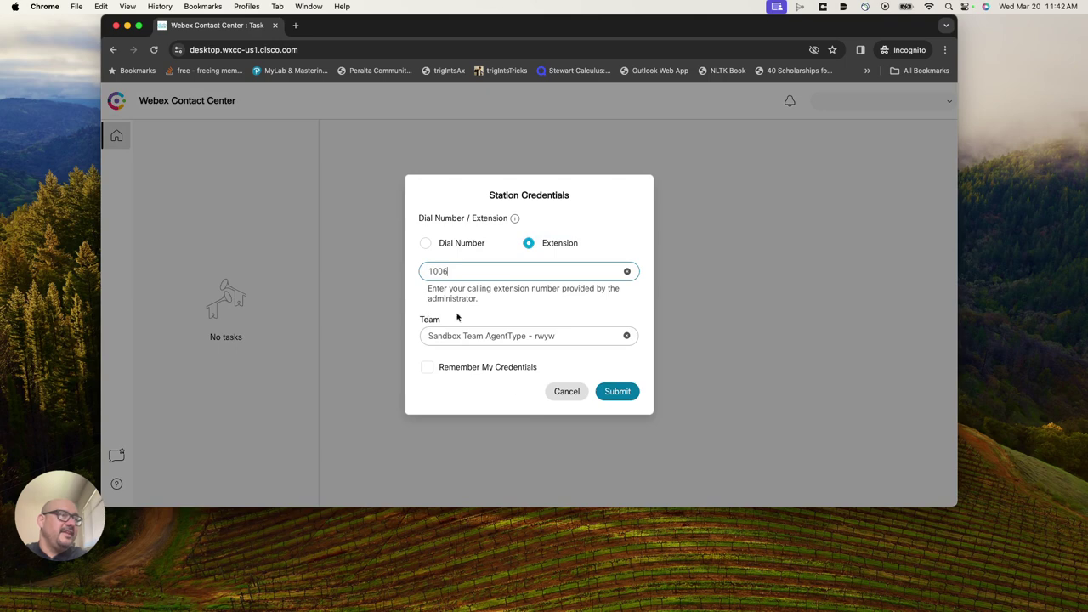
{"action": "left_click", "coordinate": [617, 392]}
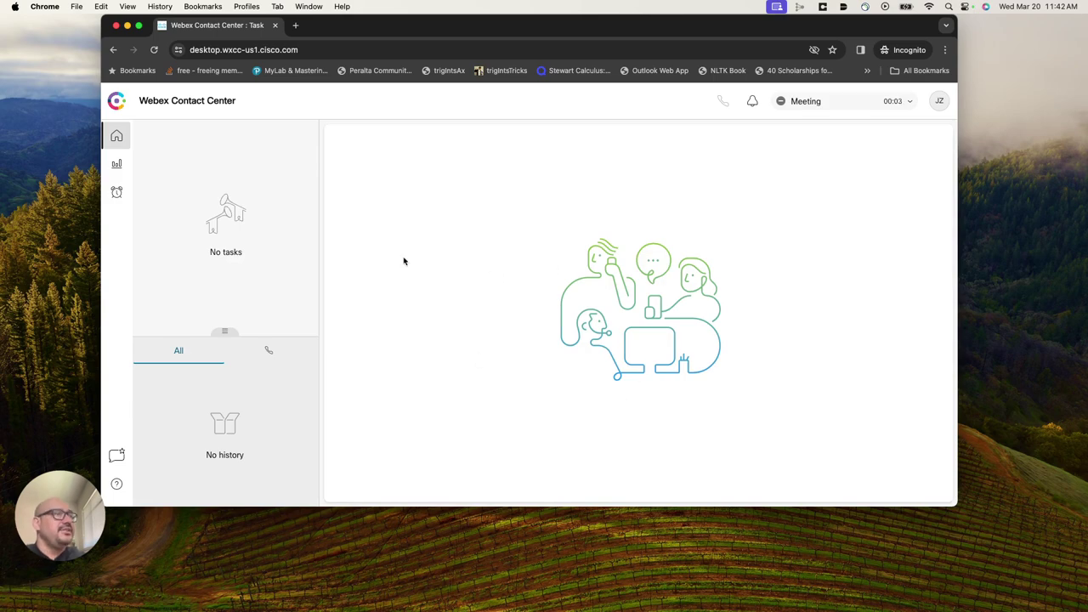
Switch between the custom widget page and the home tasks view twice.
{"action": "left_click", "coordinate": [117, 193]}
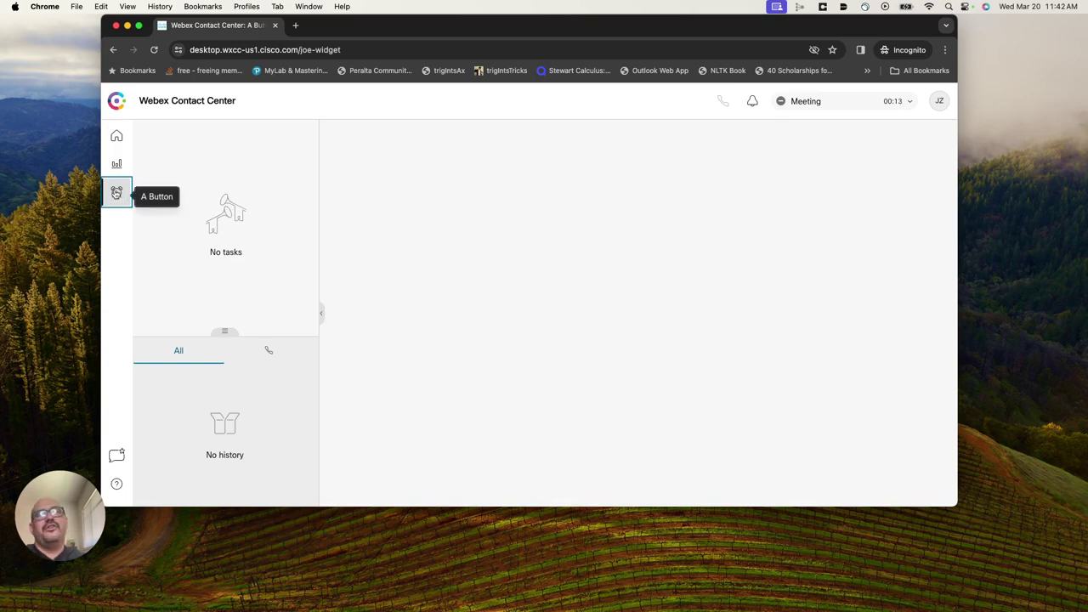
{"action": "left_click", "coordinate": [117, 141]}
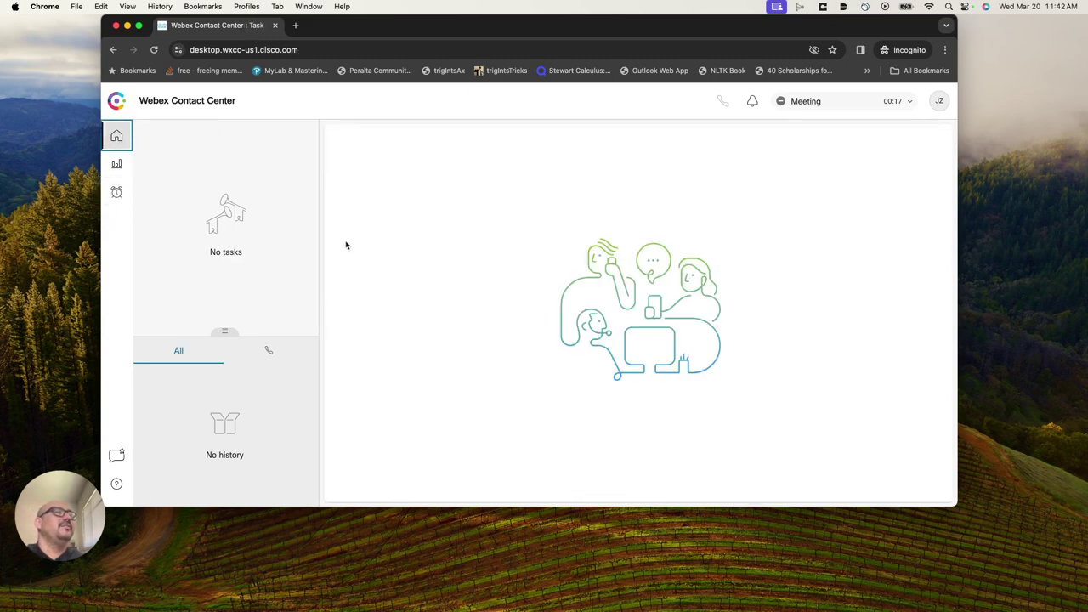
{"action": "left_click", "coordinate": [119, 192]}
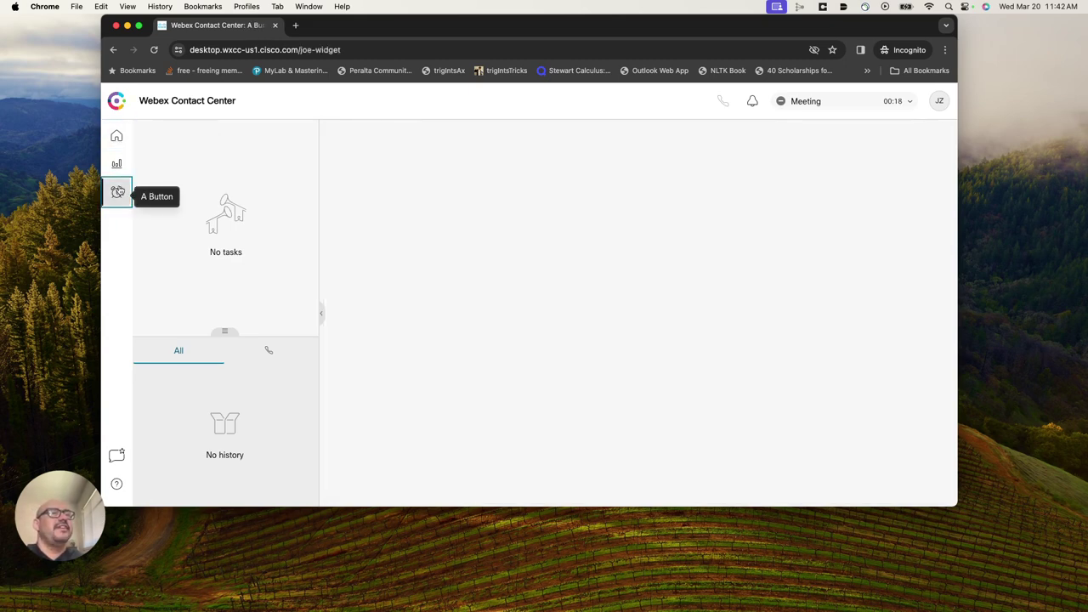
{"action": "left_click", "coordinate": [118, 136]}
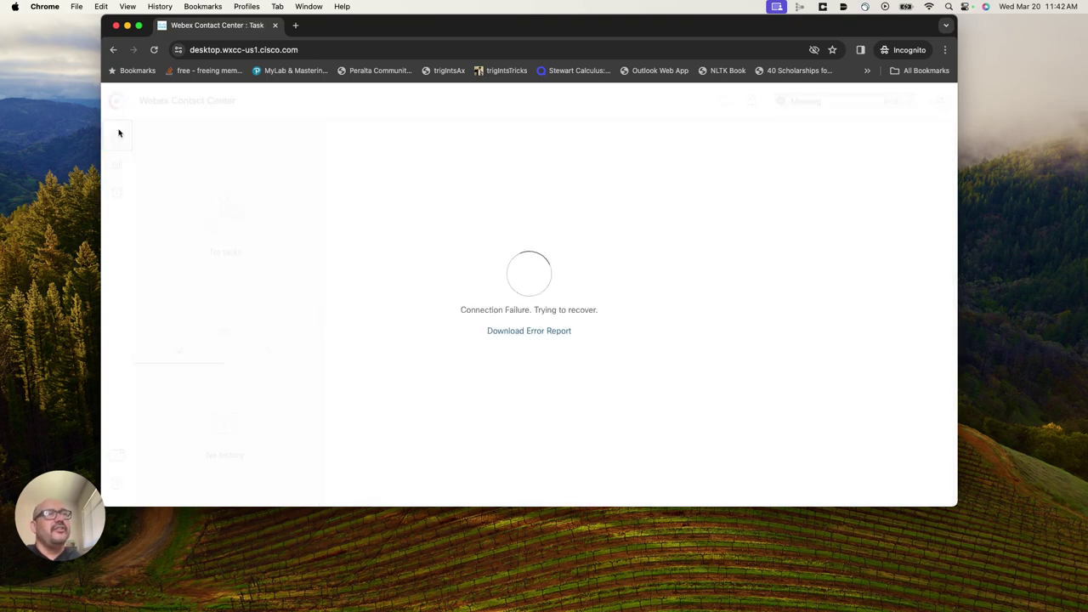